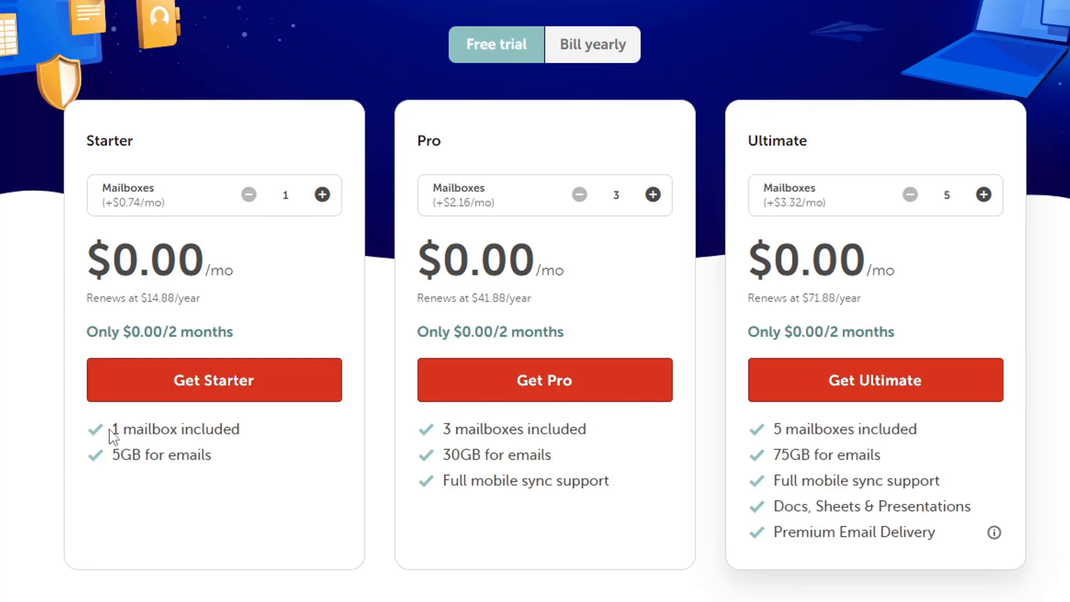
# Highlight the Starter plan's single mailbox, 5GB storage, $0.00 price and 2-month trial, then order it.
pyautogui.moveTo(110, 431); pyautogui.dragTo(214, 427)
pyautogui.moveTo(223, 464); pyautogui.dragTo(98, 471)
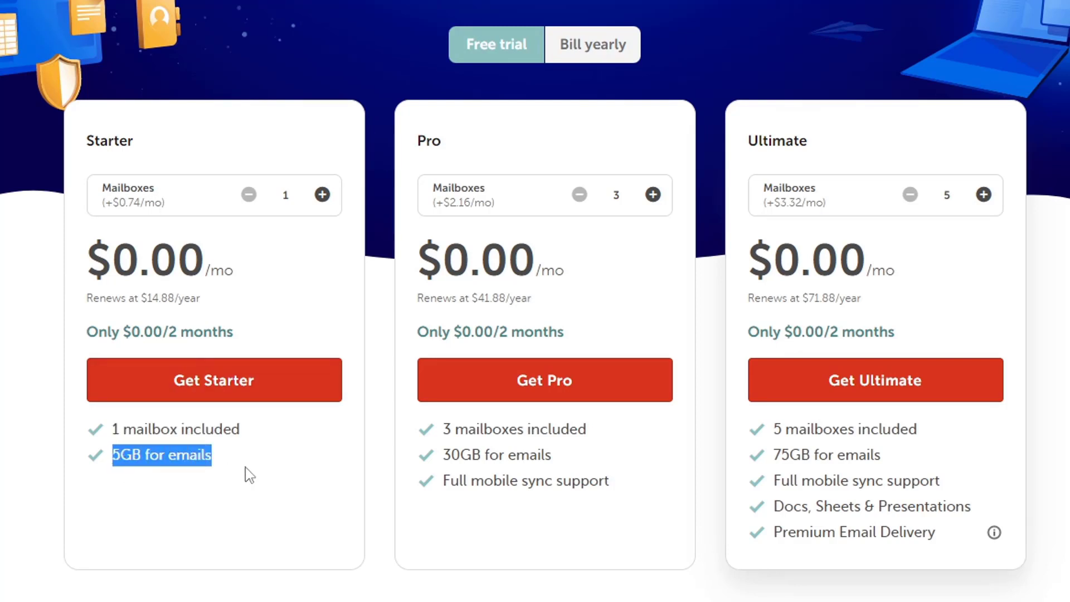
pyautogui.moveTo(89, 258); pyautogui.dragTo(268, 263)
pyautogui.click(273, 264)
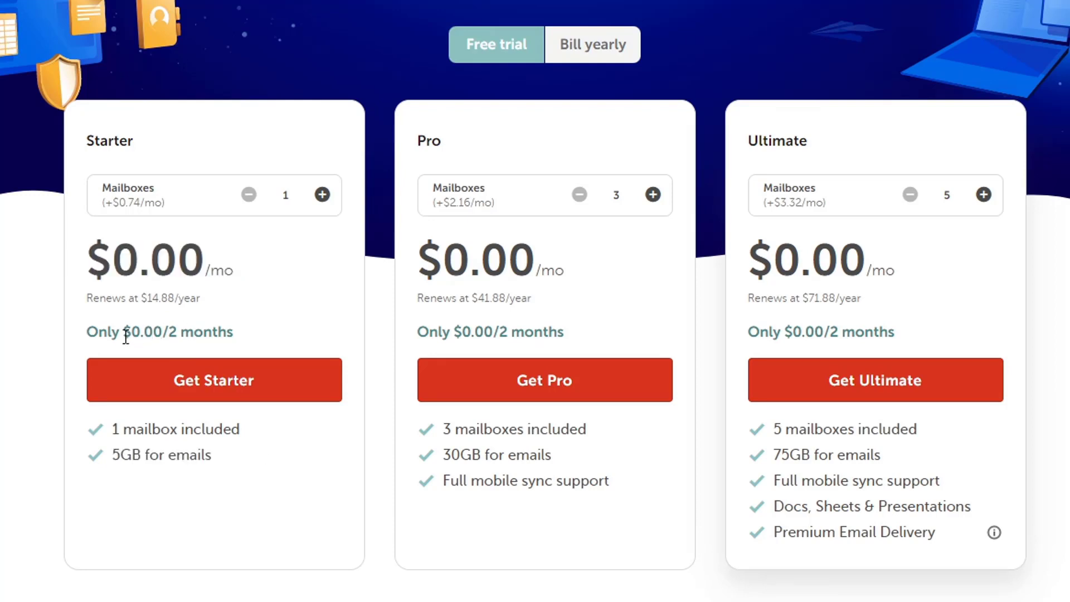
pyautogui.moveTo(123, 334); pyautogui.dragTo(232, 332)
pyautogui.click(283, 346)
pyautogui.click(271, 387)
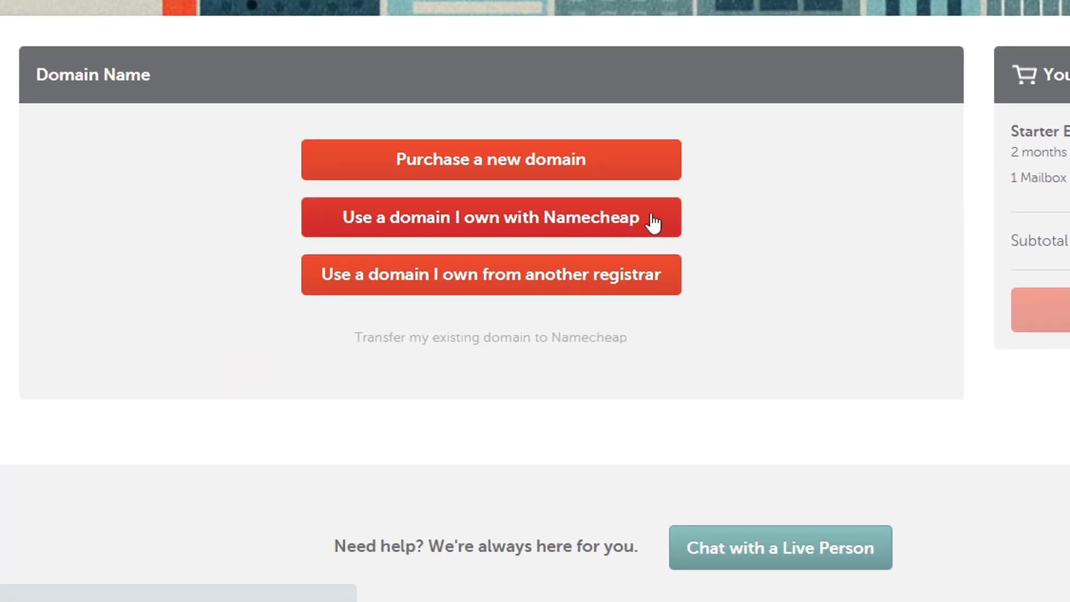
# Use an owned Namecheap domain, filter for 'naveed', and select naveedhassan.com.
pyautogui.click(654, 222)
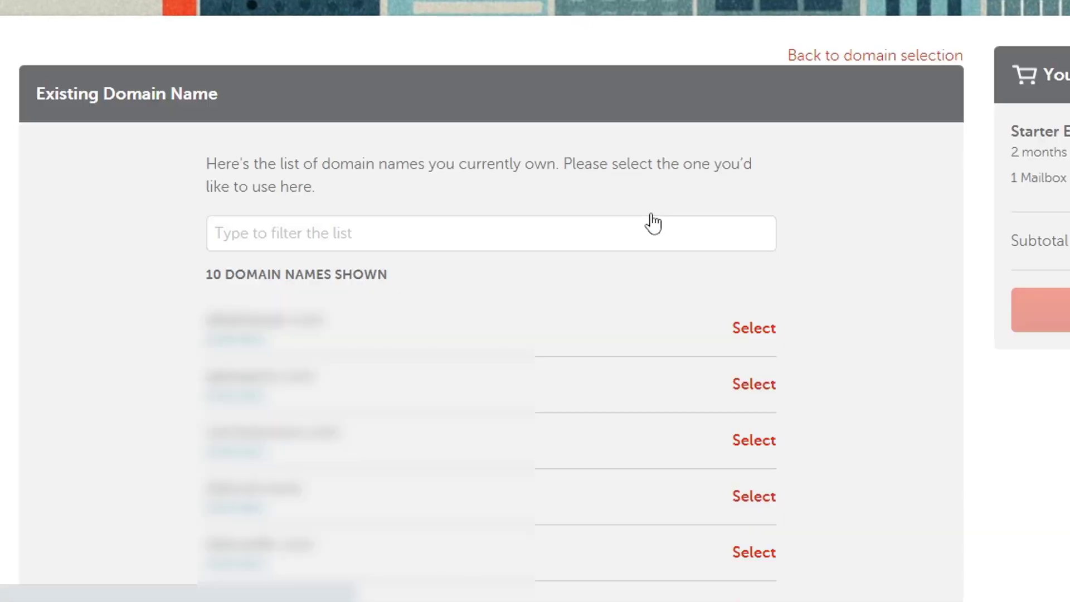
pyautogui.scroll(-3, 662, 212)
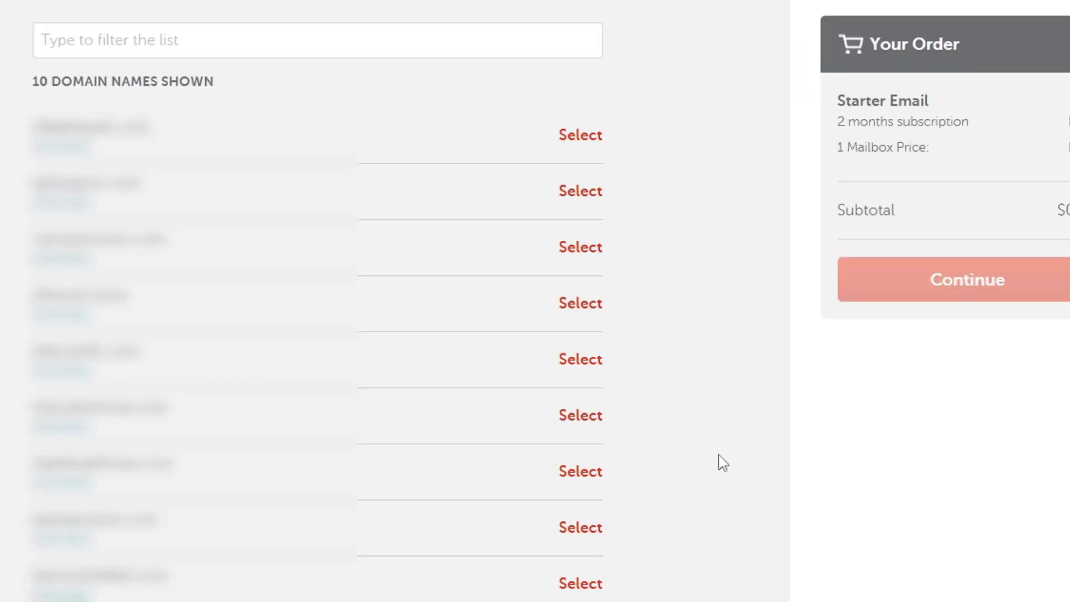
pyautogui.click(176, 44)
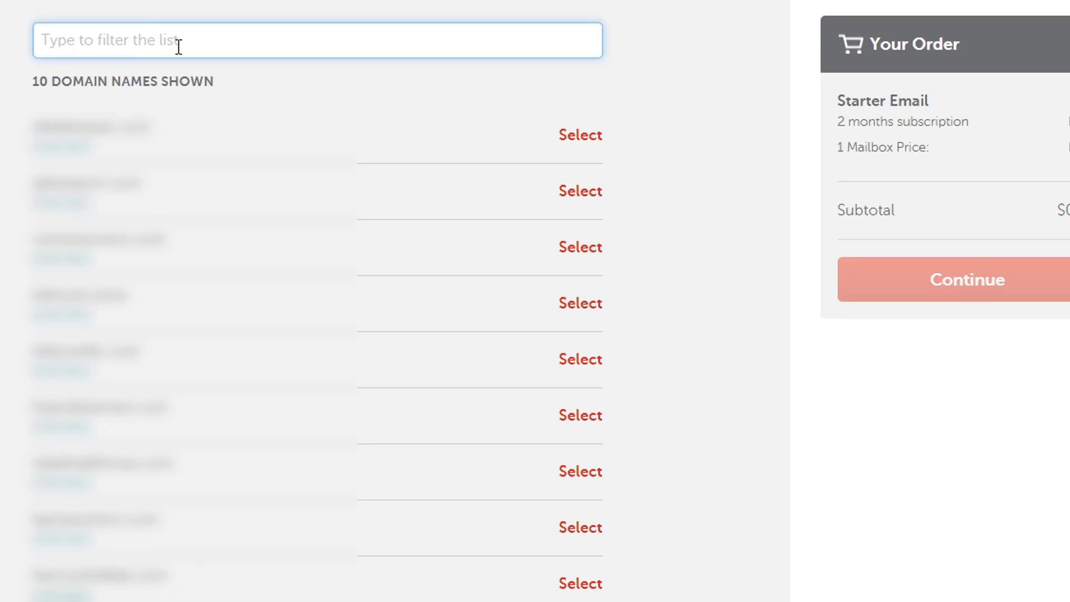
pyautogui.write('naveed')
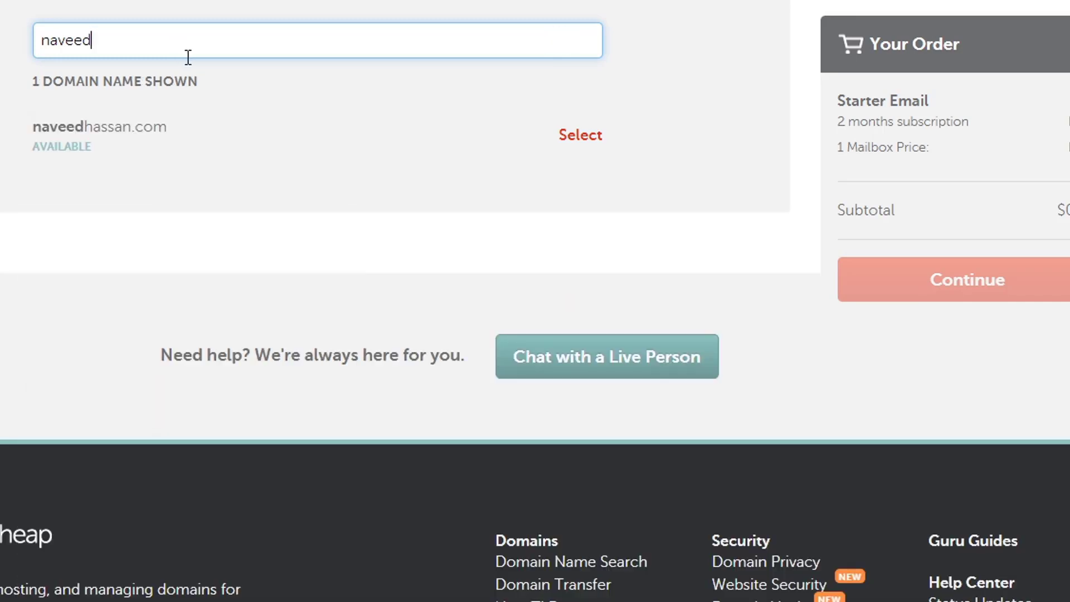
pyautogui.click(577, 143)
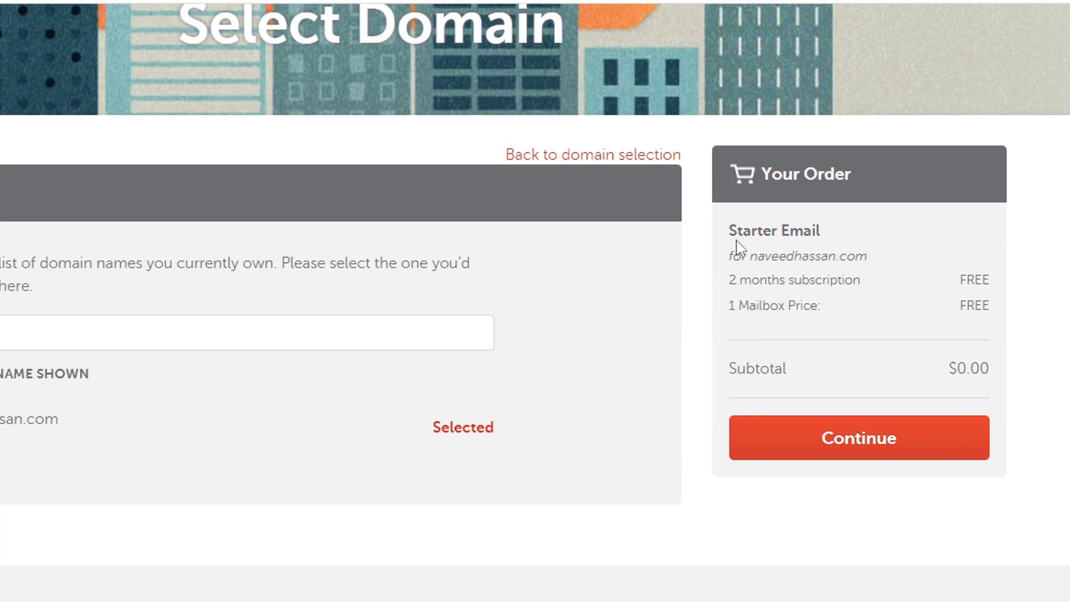
# Review the order's domain, 2-month term, free mailbox and subtotal, then continue to mailbox options.
pyautogui.moveTo(731, 256); pyautogui.dragTo(877, 266)
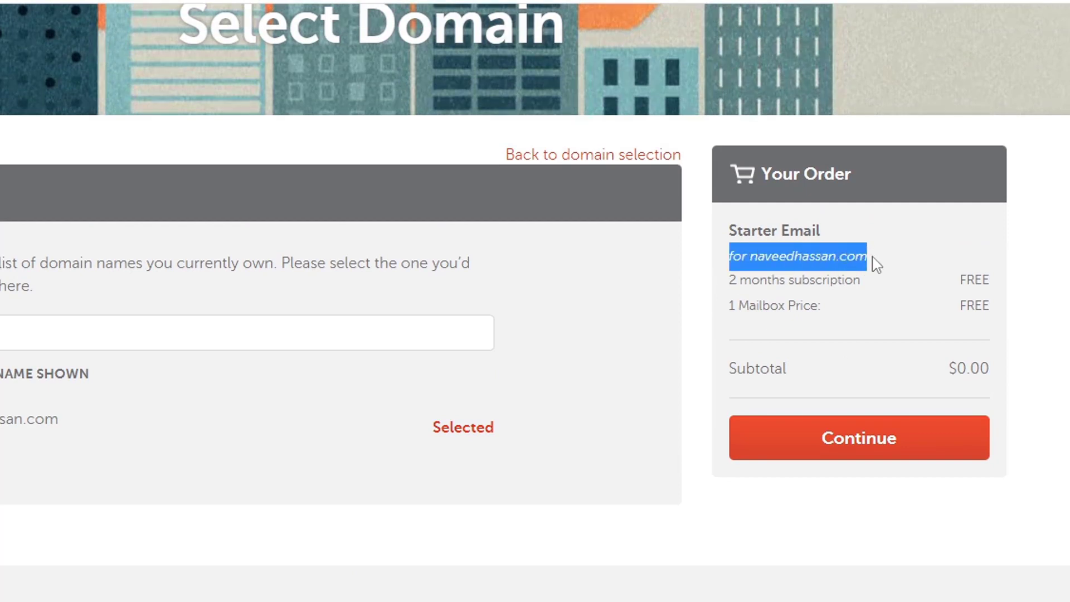
pyautogui.moveTo(729, 280); pyautogui.dragTo(875, 291)
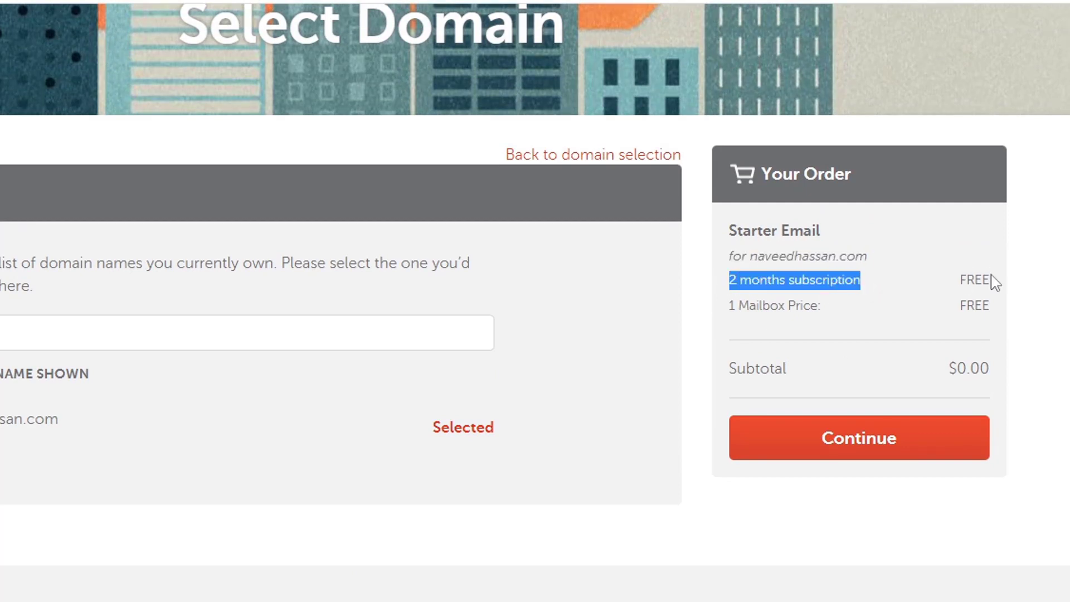
pyautogui.moveTo(724, 305); pyautogui.dragTo(992, 313)
pyautogui.click(952, 324)
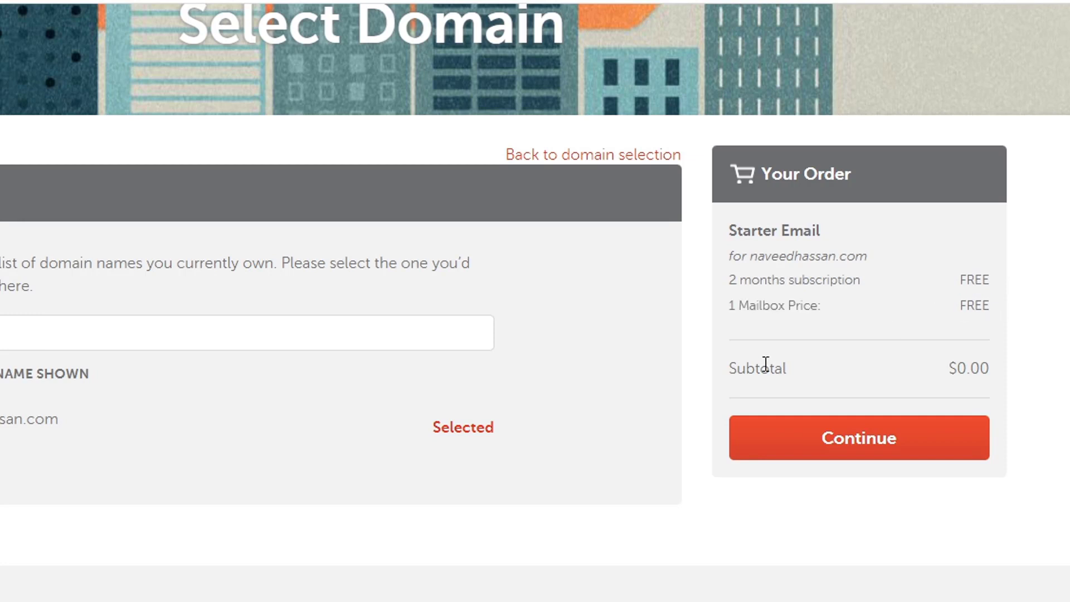
pyautogui.moveTo(729, 368); pyautogui.dragTo(836, 378)
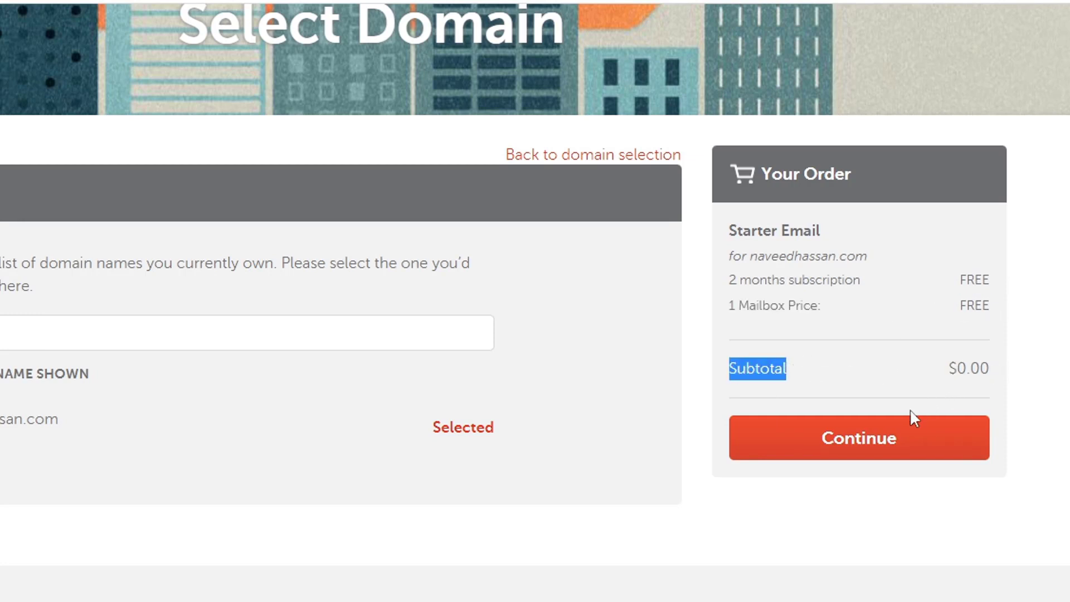
pyautogui.click(881, 446)
pyautogui.click(1068, 379)
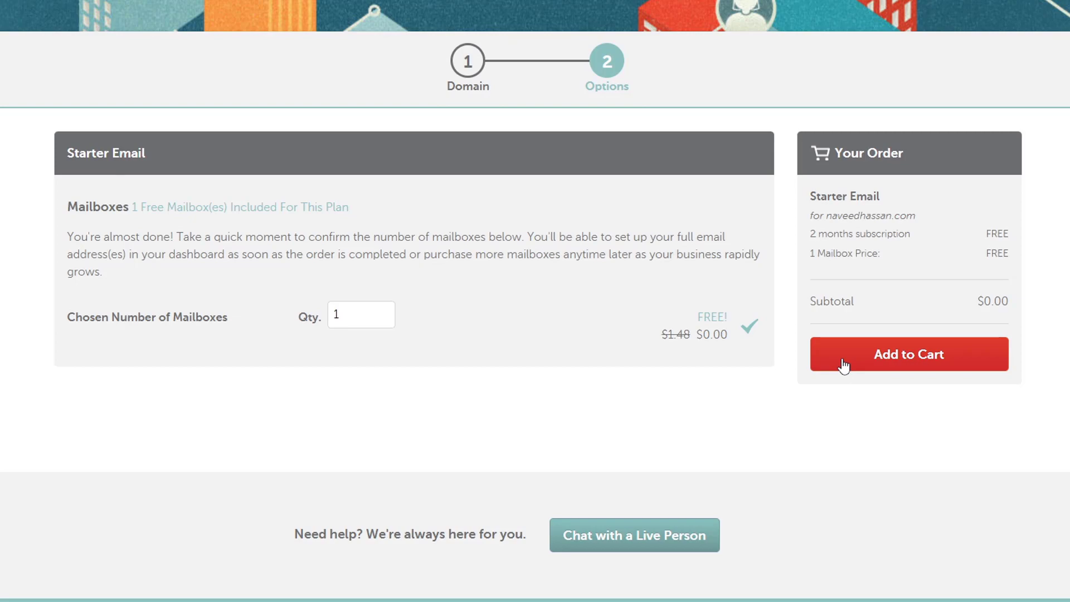
# Add the Starter Email order to the cart, confirm it, and pay the $0.00 total.
pyautogui.click(844, 362)
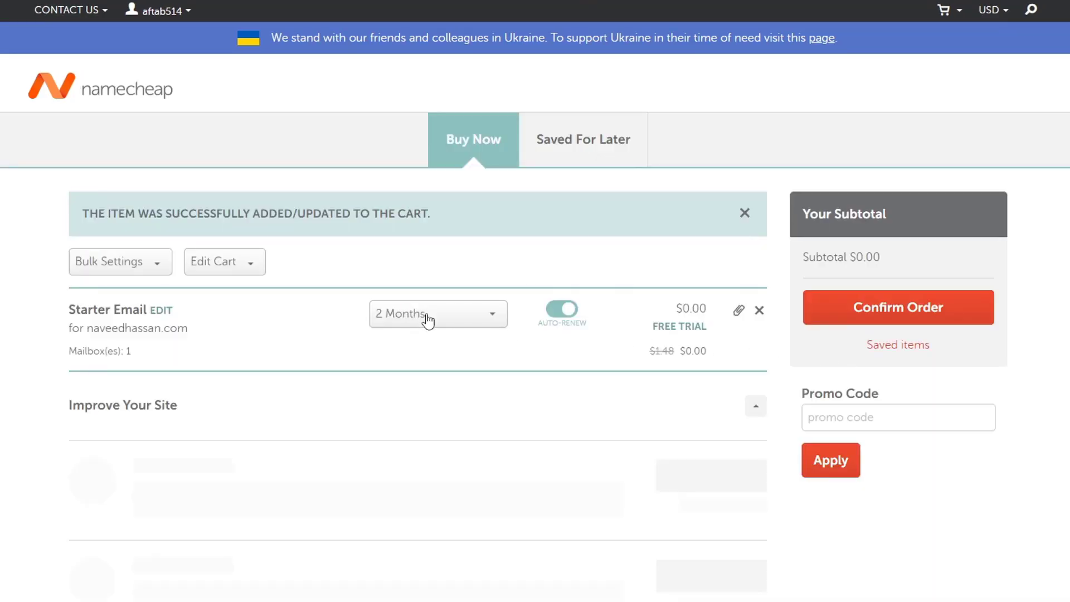
pyautogui.click(839, 320)
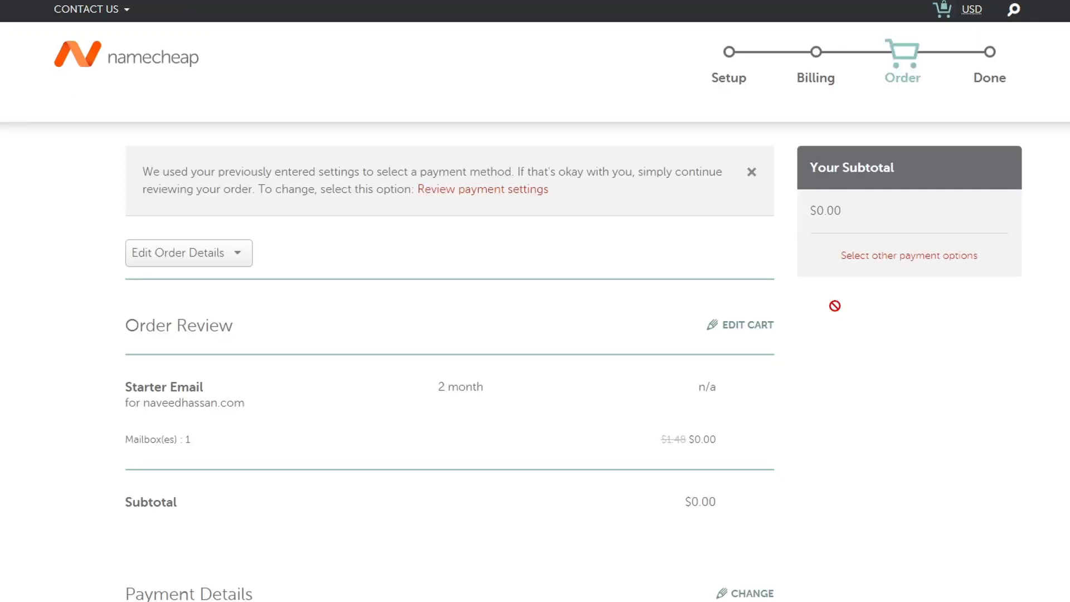
pyautogui.scroll(-10, 835, 306)
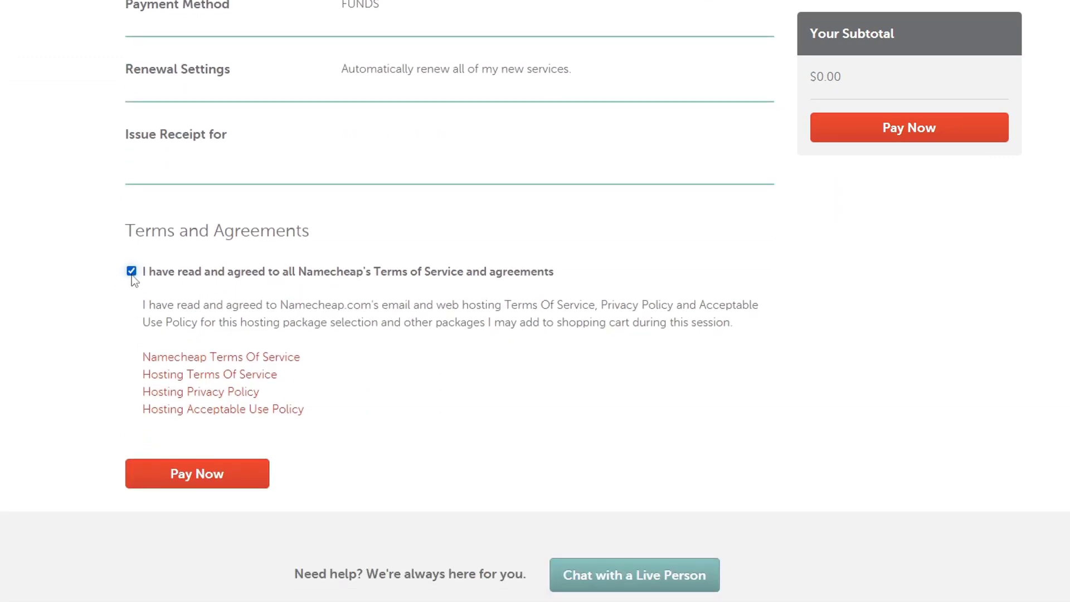
pyautogui.click(215, 489)
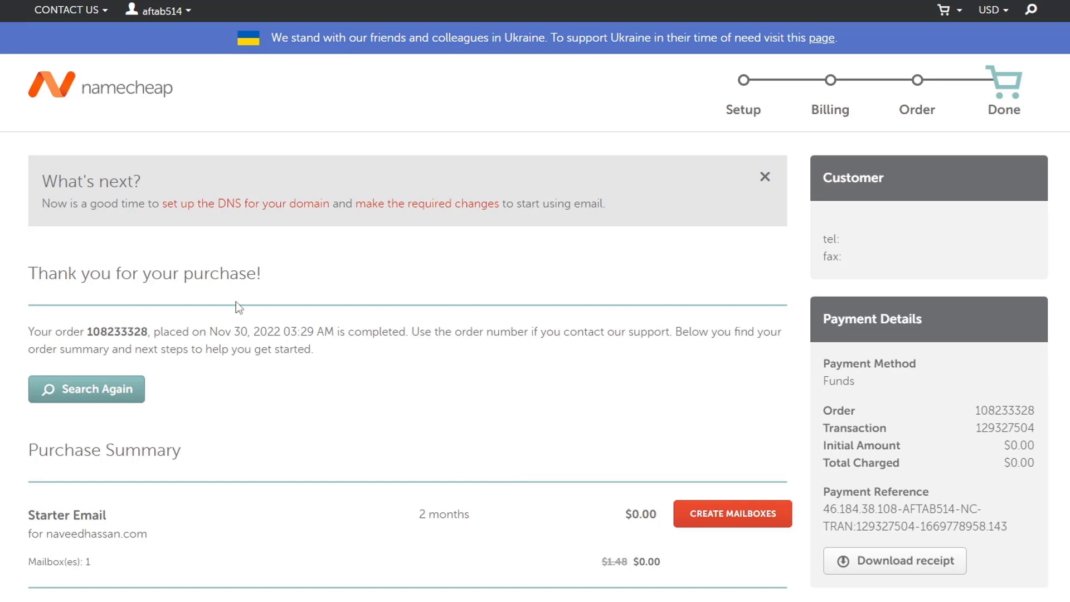
# Go to mailbox setup for the new subscription and review its required MX and TXT records.
pyautogui.scroll(-4, 872, 268)
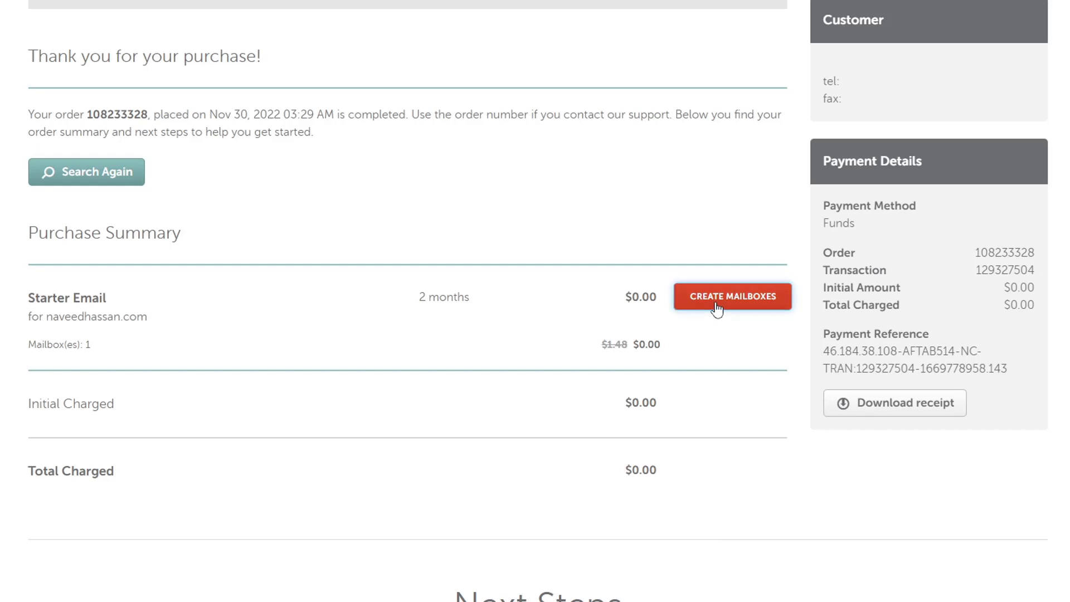
pyautogui.click(717, 305)
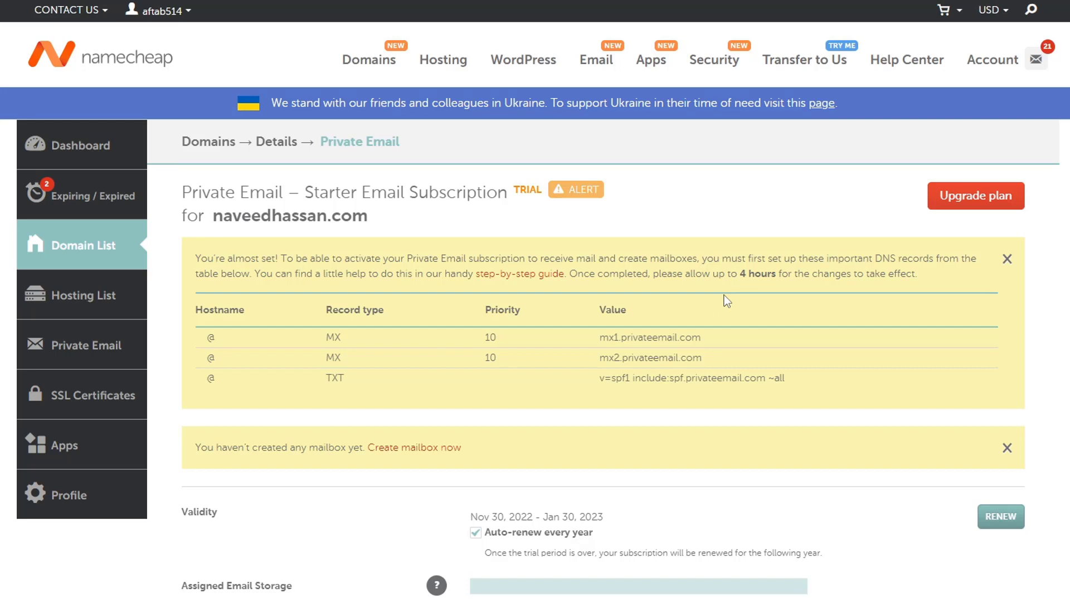
pyautogui.scroll(-4, 724, 295)
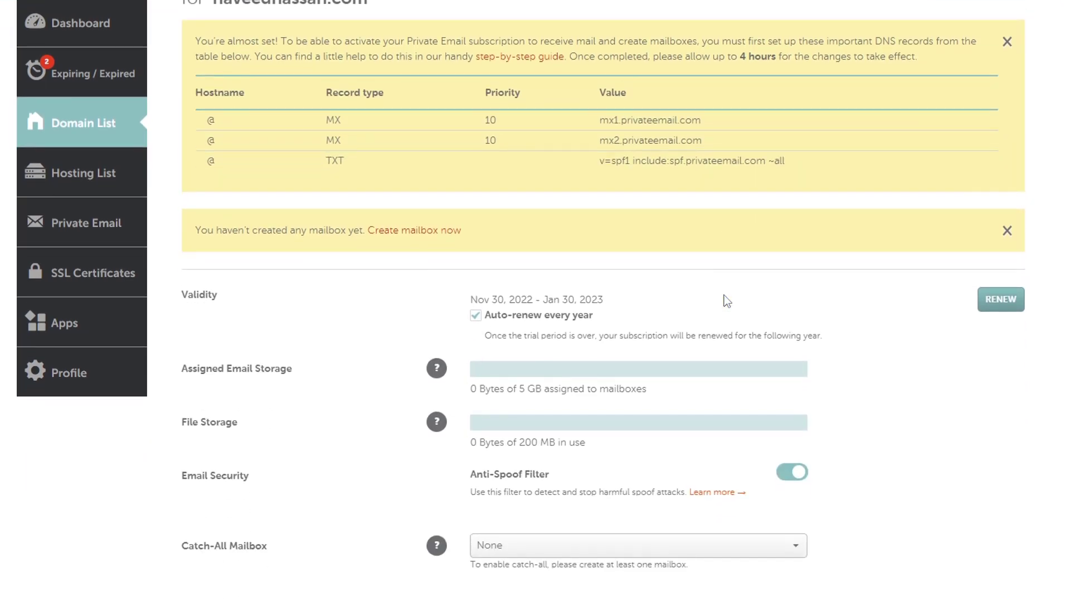
pyautogui.scroll(4, 724, 296)
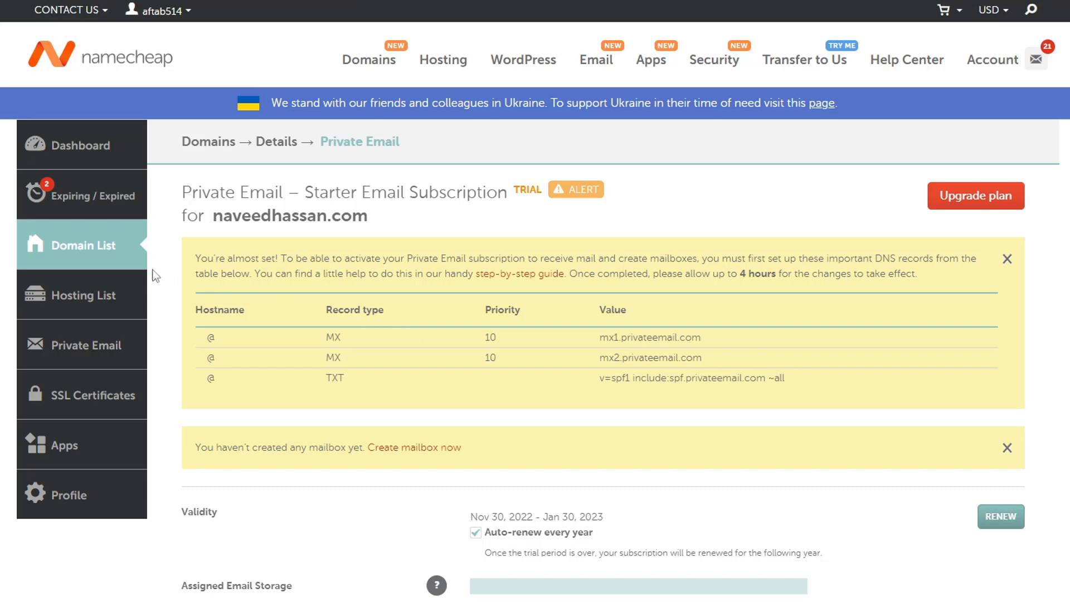
# Open the domain list in a new tab and show naveedhassan.com's Advanced DNS mail settings.
pyautogui.rightClick(83, 252)
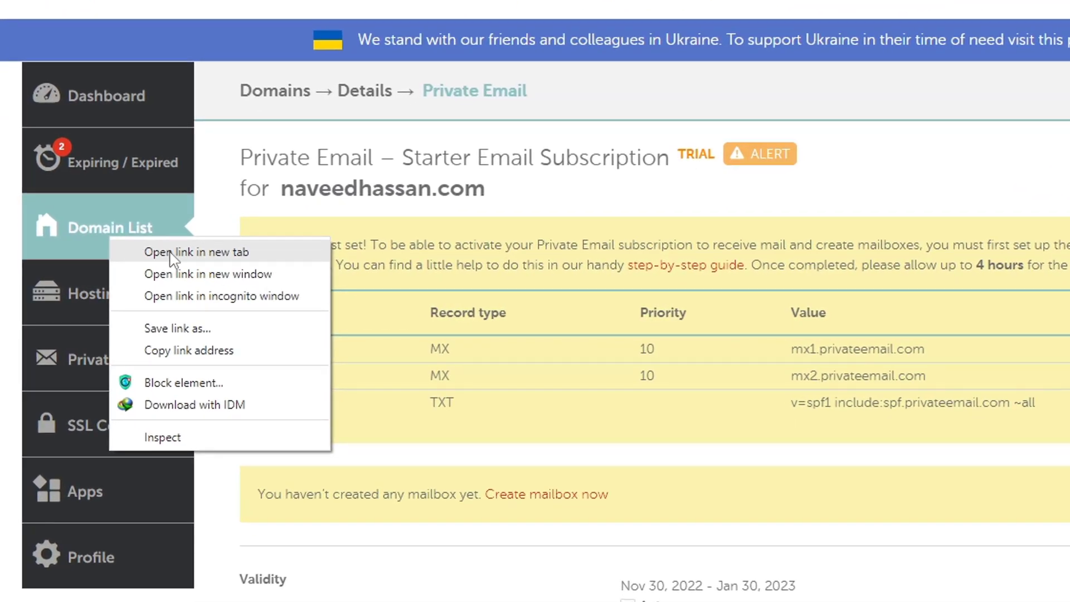
pyautogui.click(172, 254)
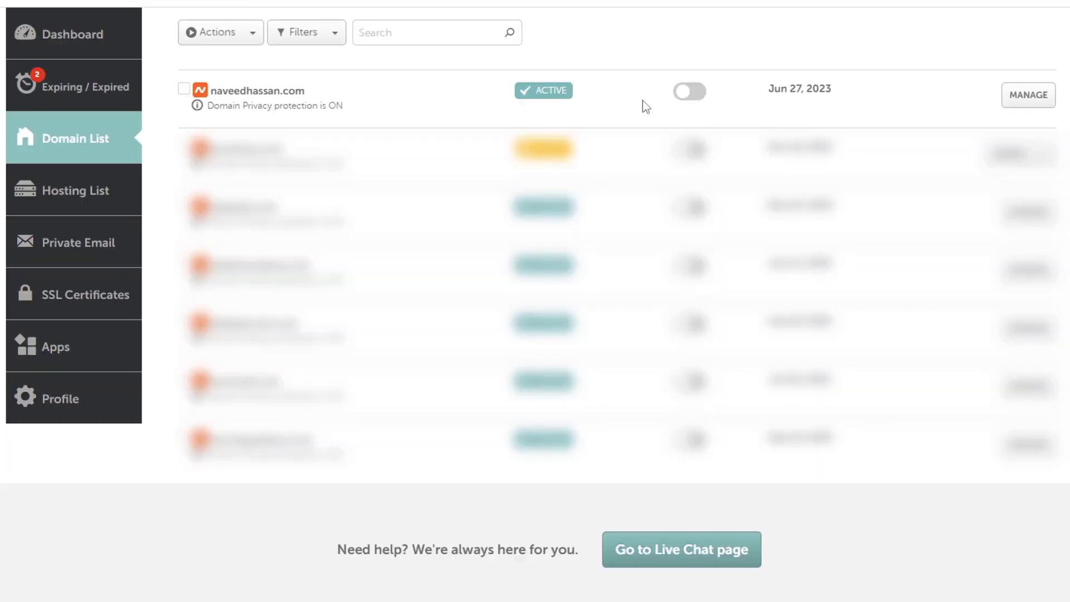
pyautogui.click(1015, 105)
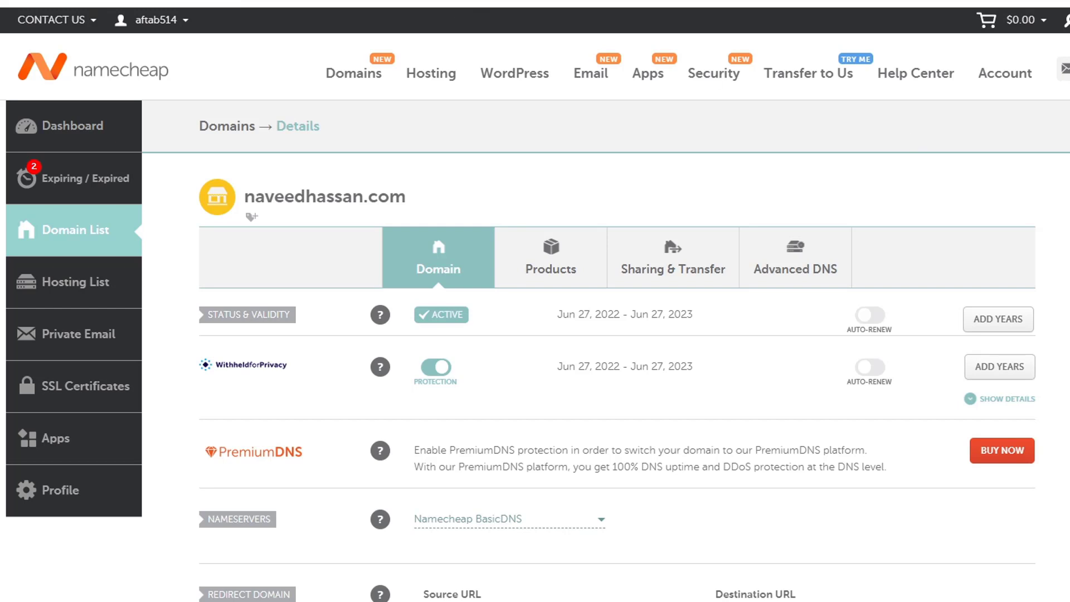
pyautogui.click(809, 273)
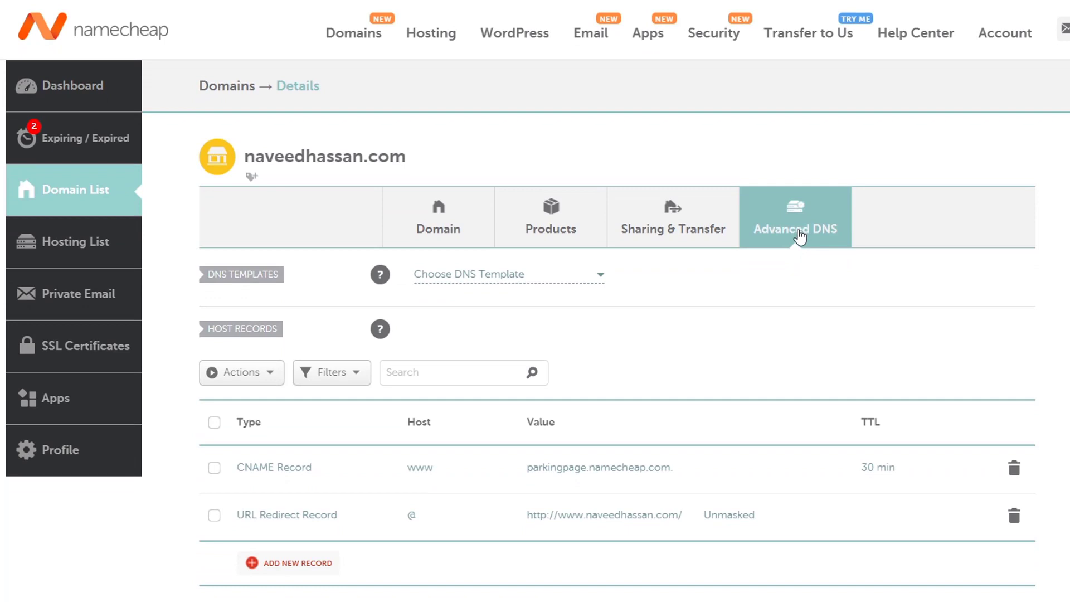
pyautogui.scroll(-3, 745, 410)
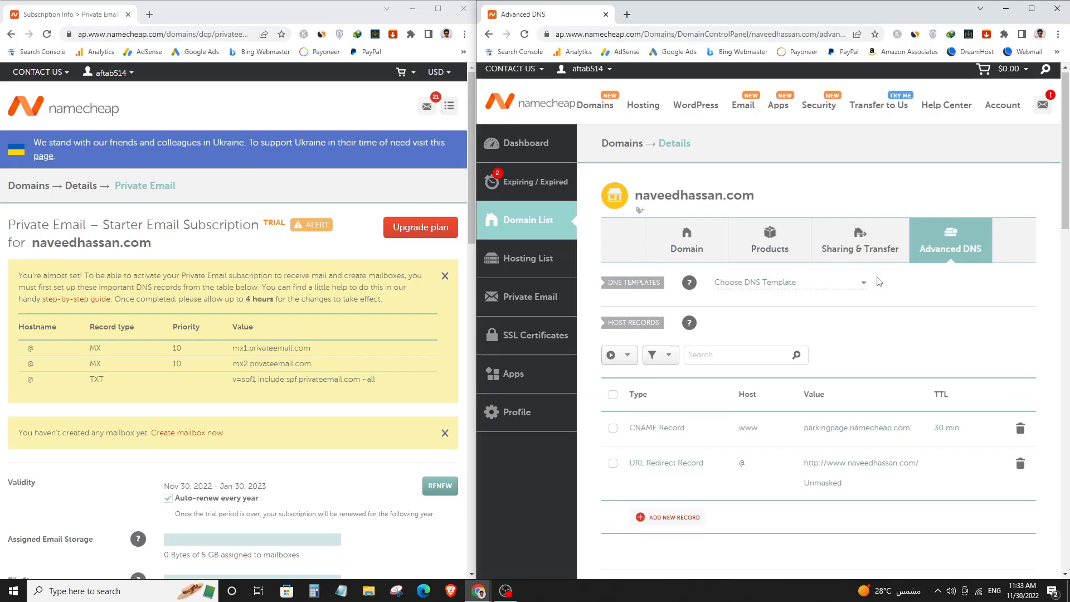
pyautogui.scroll(-6, 880, 281)
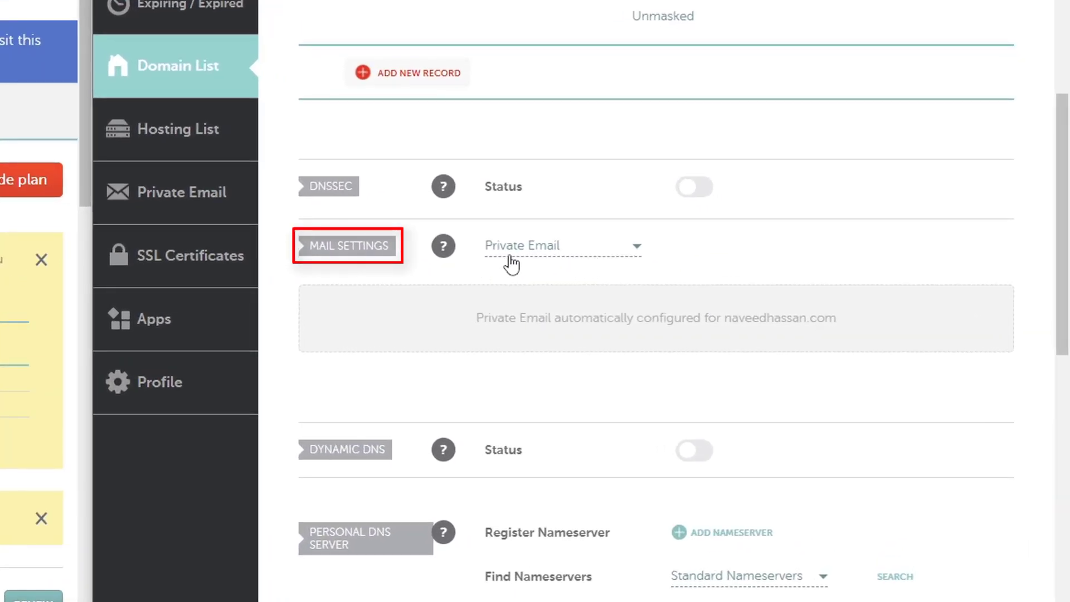
# Switch the domain's mail settings to Custom MX.
pyautogui.moveTo(443, 246)
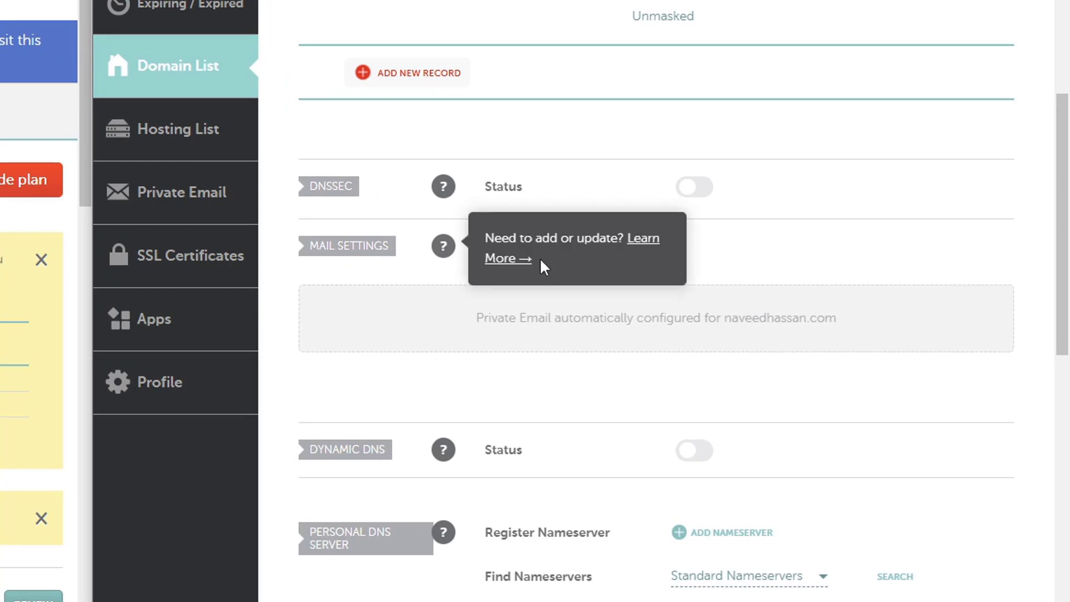
pyautogui.click(582, 248)
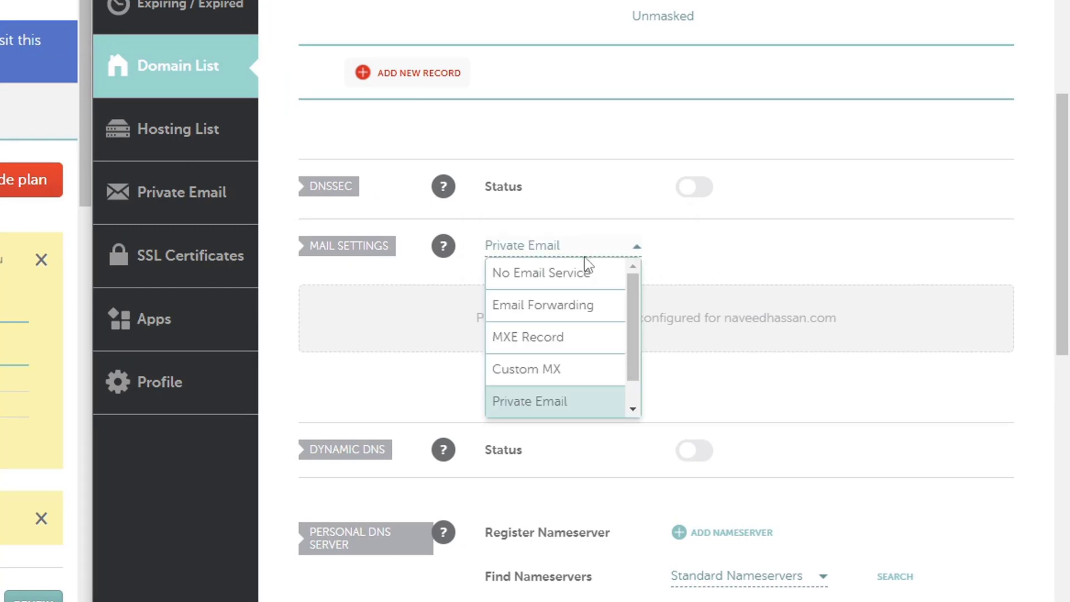
pyautogui.click(569, 373)
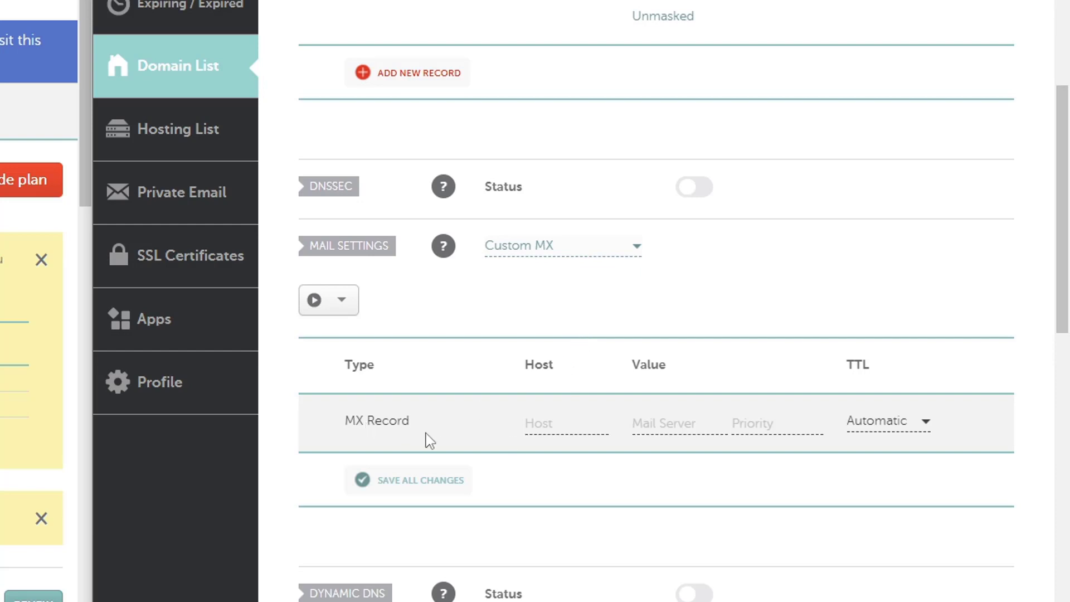
pyautogui.scroll(-2, 490, 393)
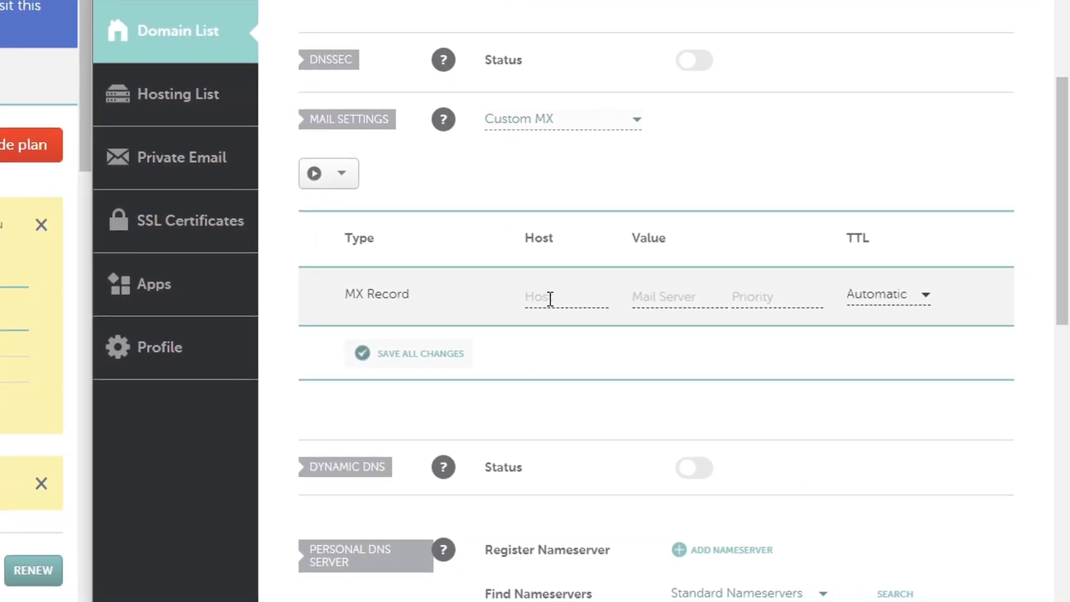
# Save an MX record for host @ pointing to mx1.privateemail.com with priority 10.
pyautogui.click(1069, 306)
pyautogui.write('@')
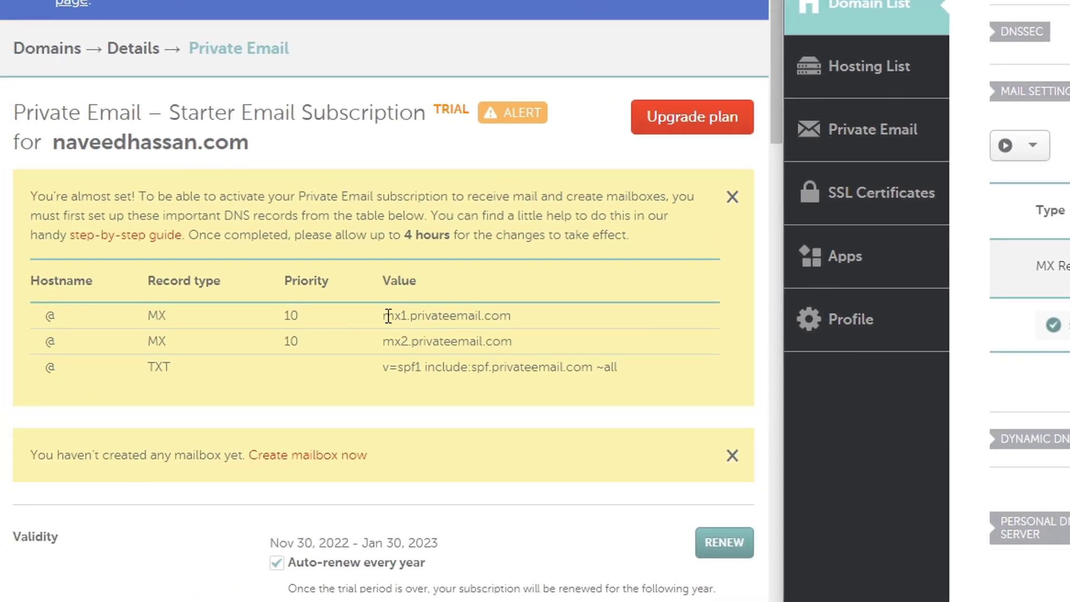
pyautogui.moveTo(388, 316); pyautogui.dragTo(513, 319)
pyautogui.rightClick(493, 317)
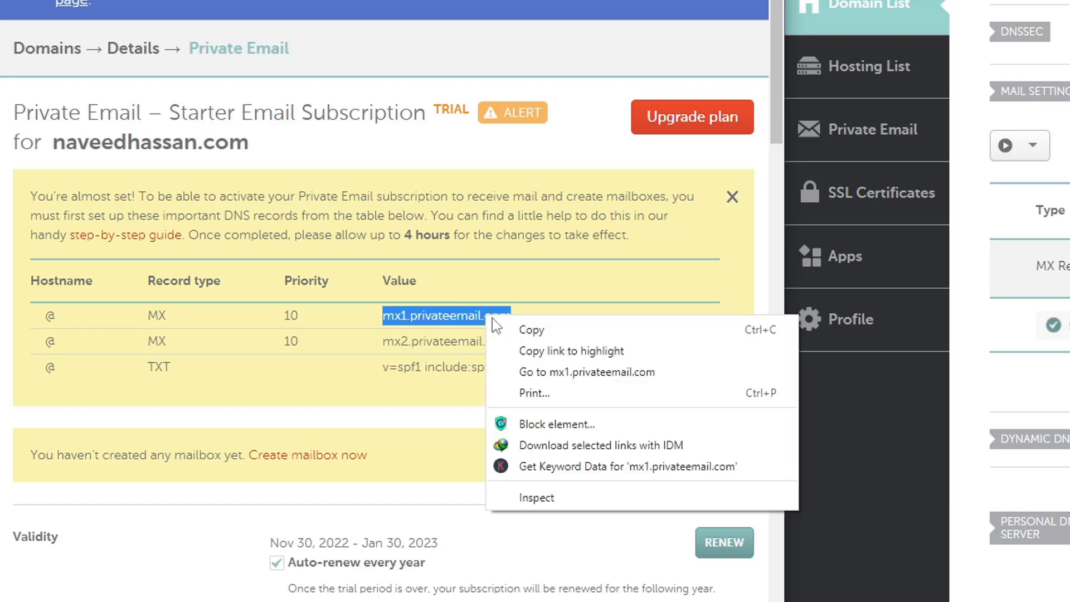
pyautogui.click(524, 330)
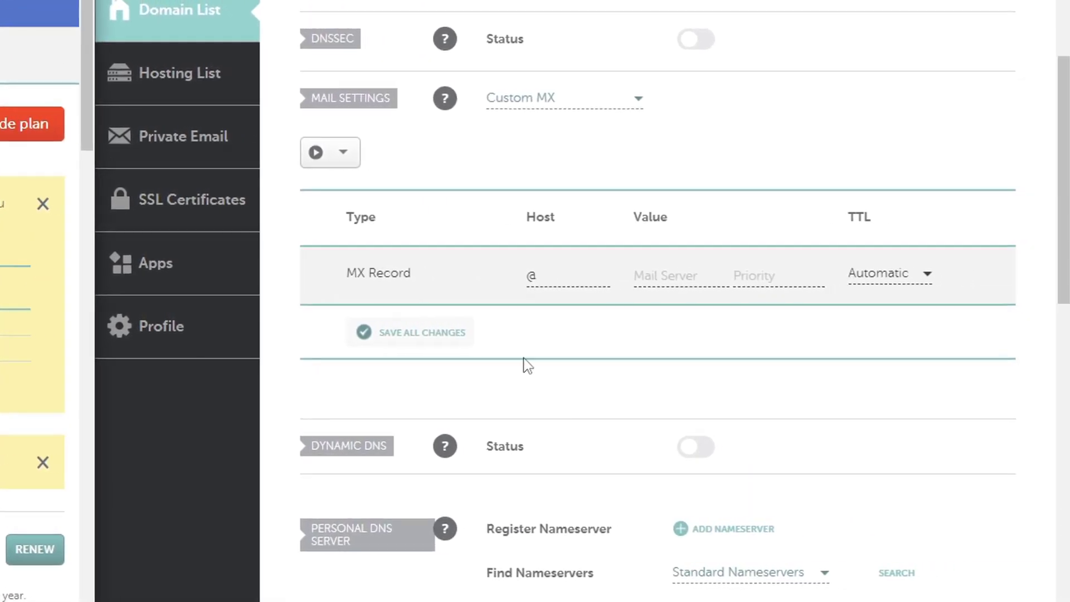
pyautogui.rightClick(1054, 278)
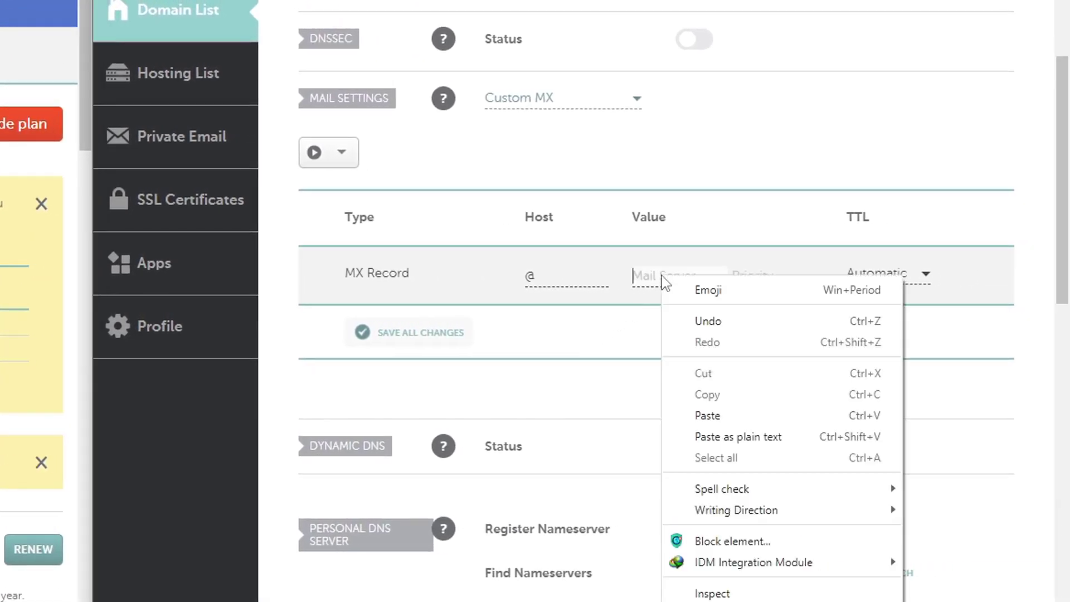
pyautogui.click(719, 416)
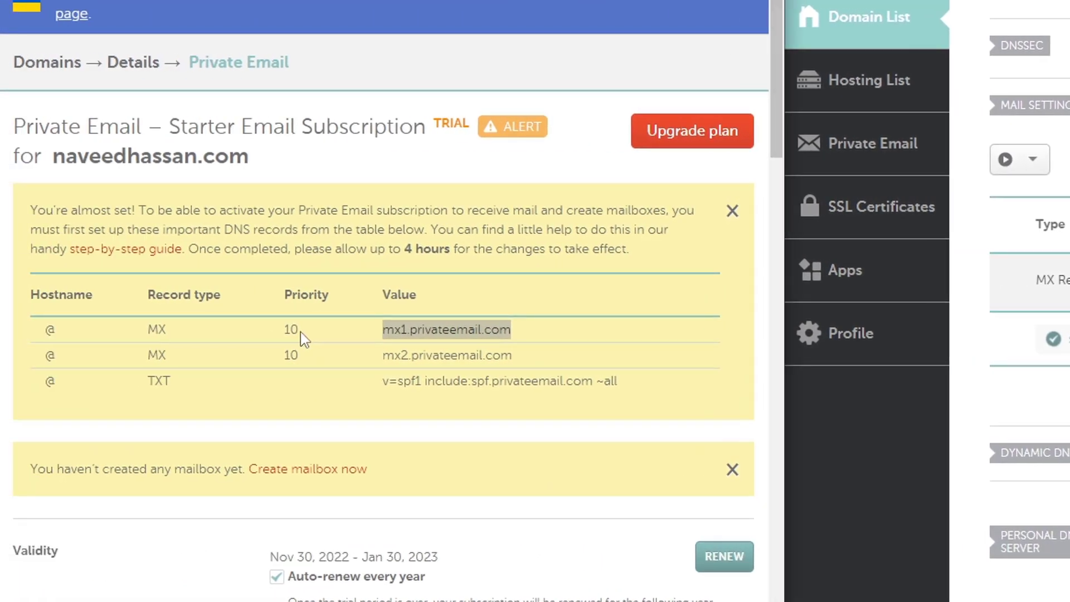
pyautogui.doubleClick(295, 330)
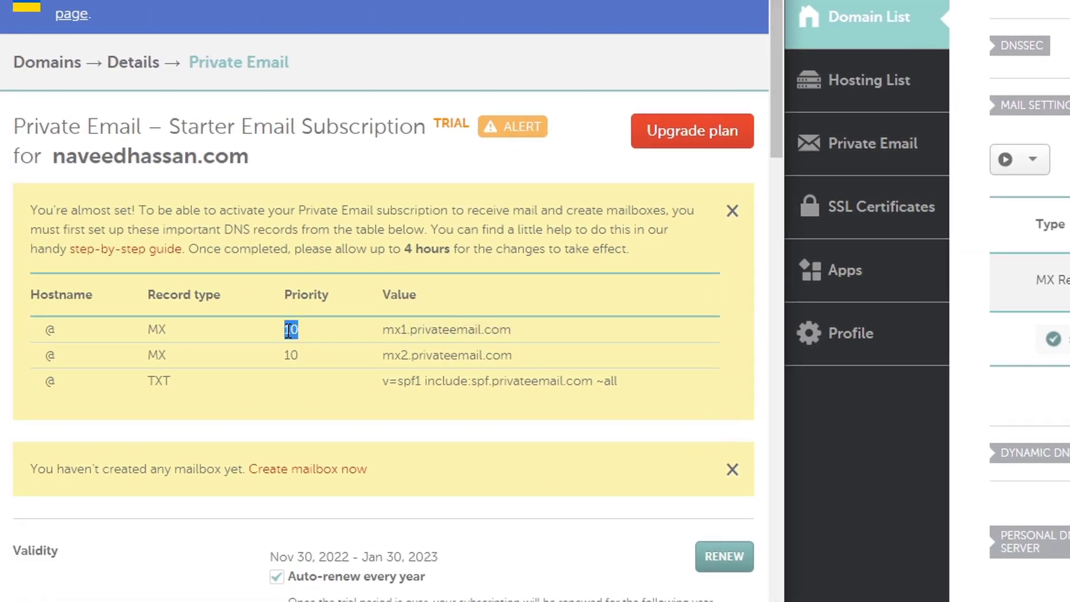
pyautogui.rightClick(287, 336)
pyautogui.click(332, 349)
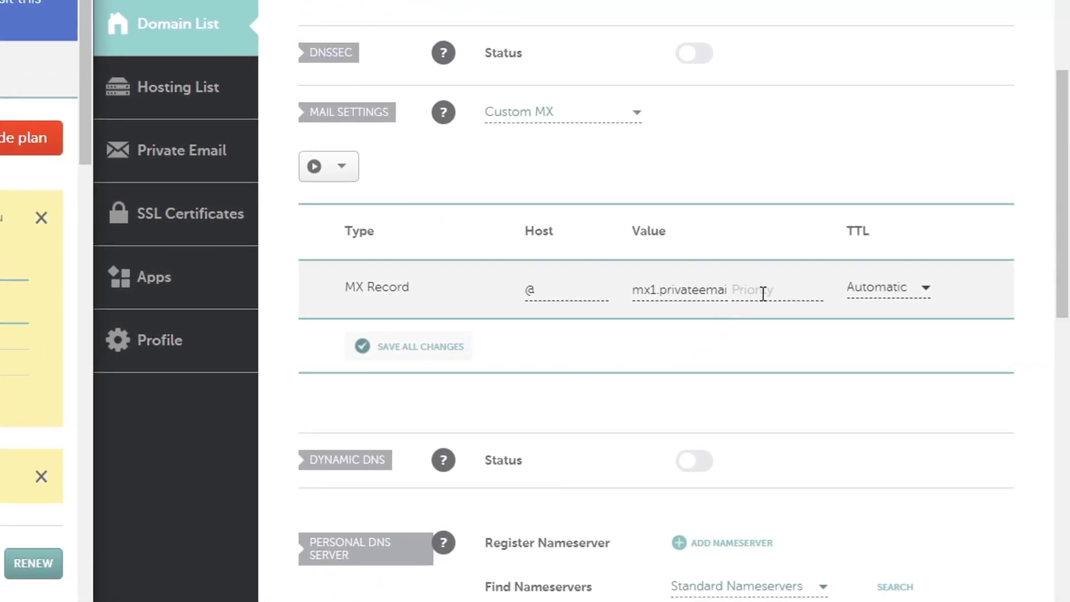
pyautogui.rightClick(763, 294)
pyautogui.click(813, 434)
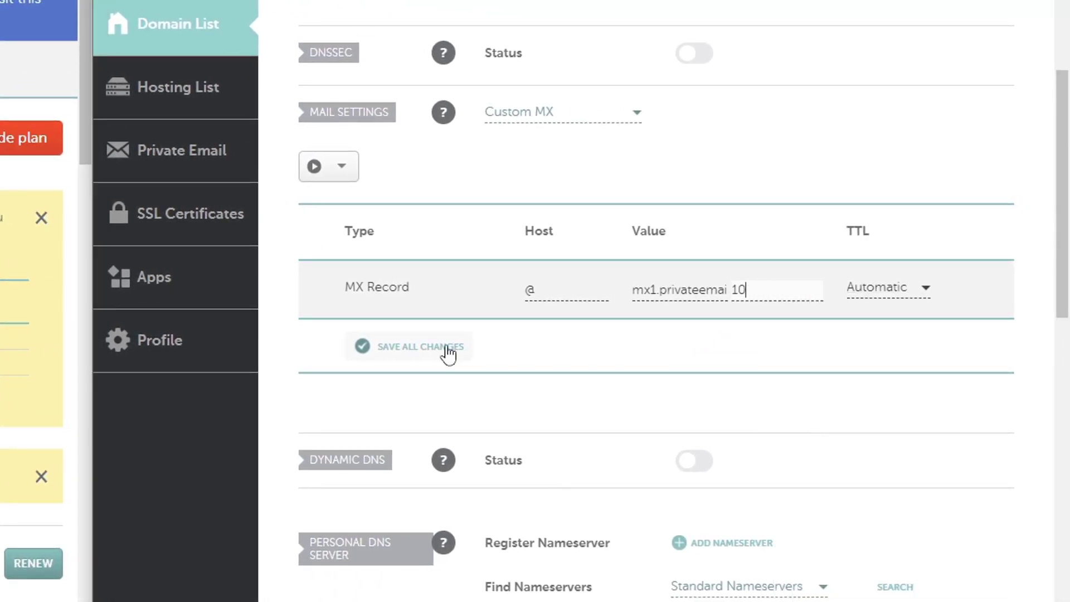
pyautogui.click(449, 352)
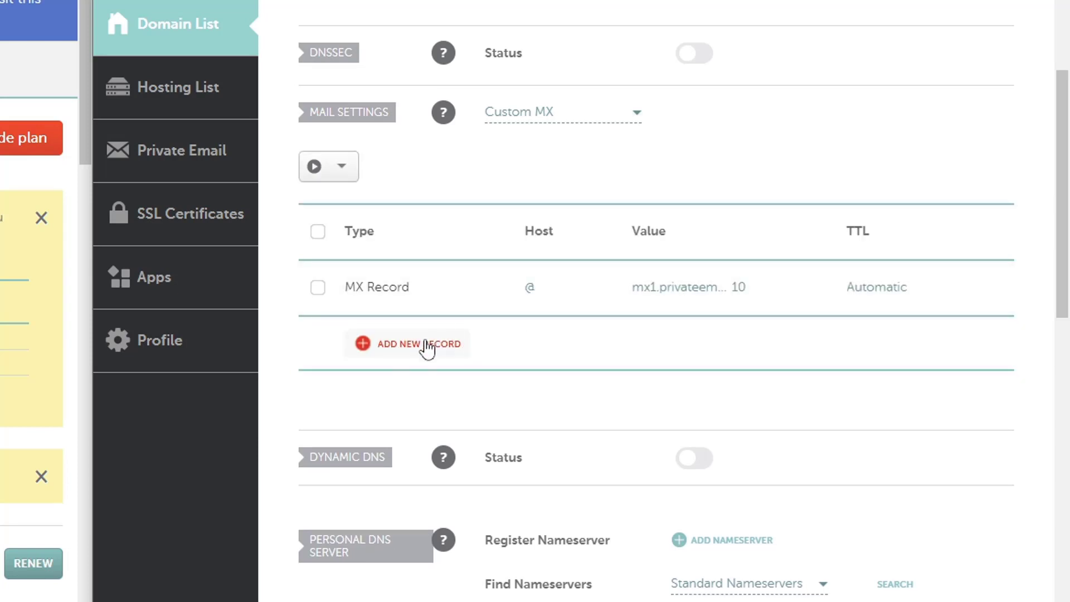
# Add and save a second MX record for mx2.privateemail.com, also priority 10.
pyautogui.click(421, 349)
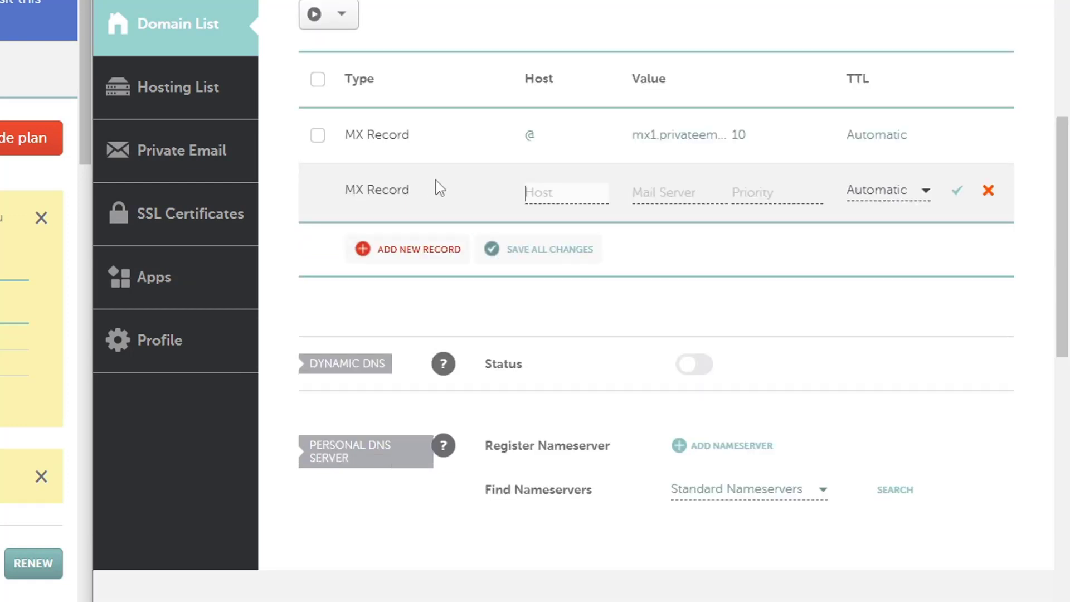
pyautogui.scroll(2, 441, 218)
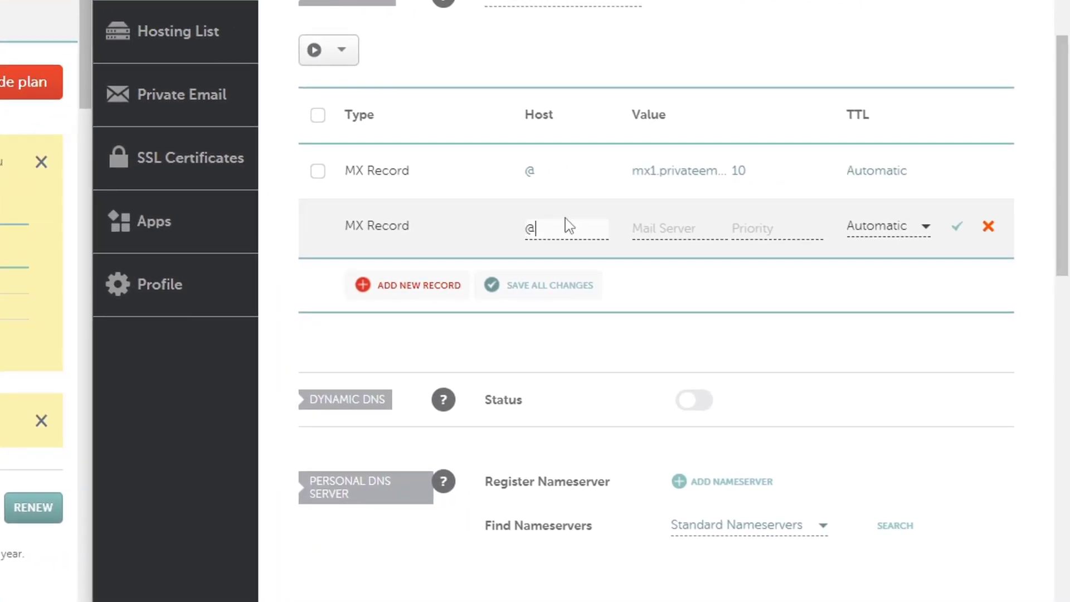
pyautogui.click(655, 230)
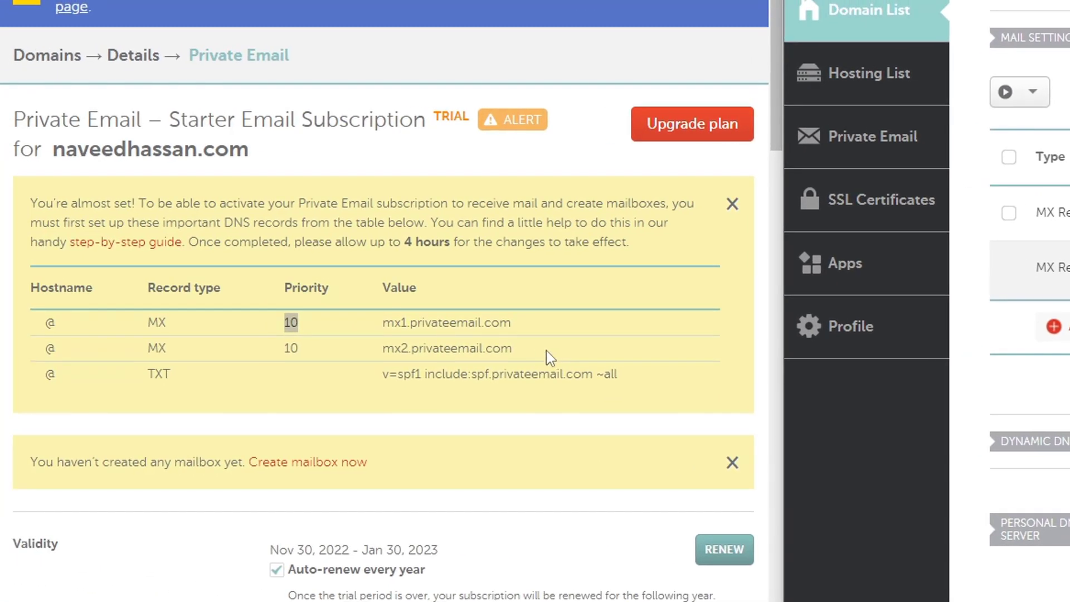
pyautogui.moveTo(512, 349); pyautogui.dragTo(389, 354)
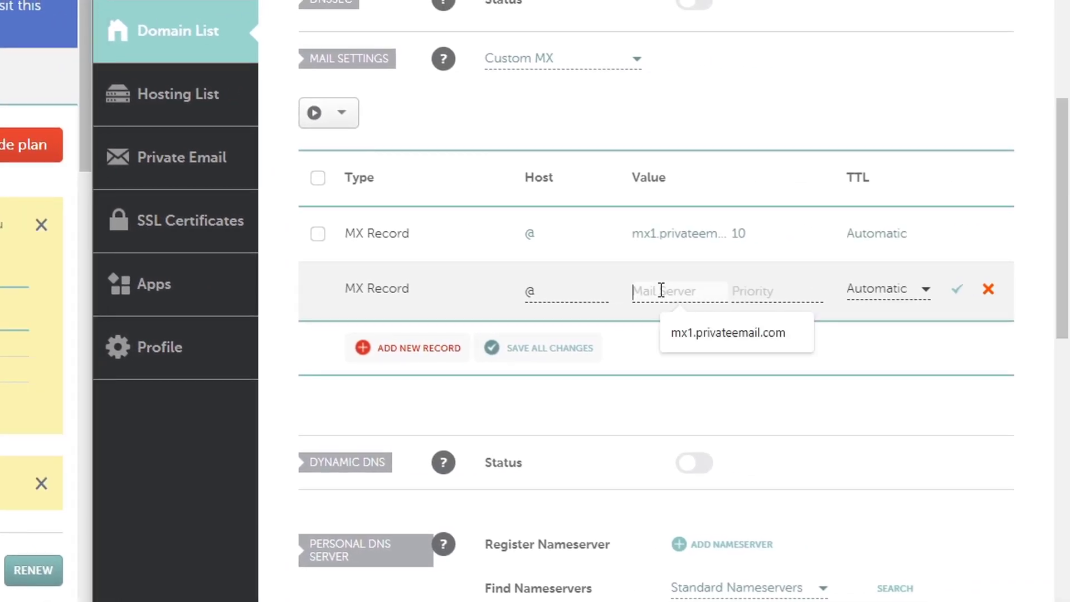
pyautogui.hotkey('ctrl', 'v')
pyautogui.click(761, 292)
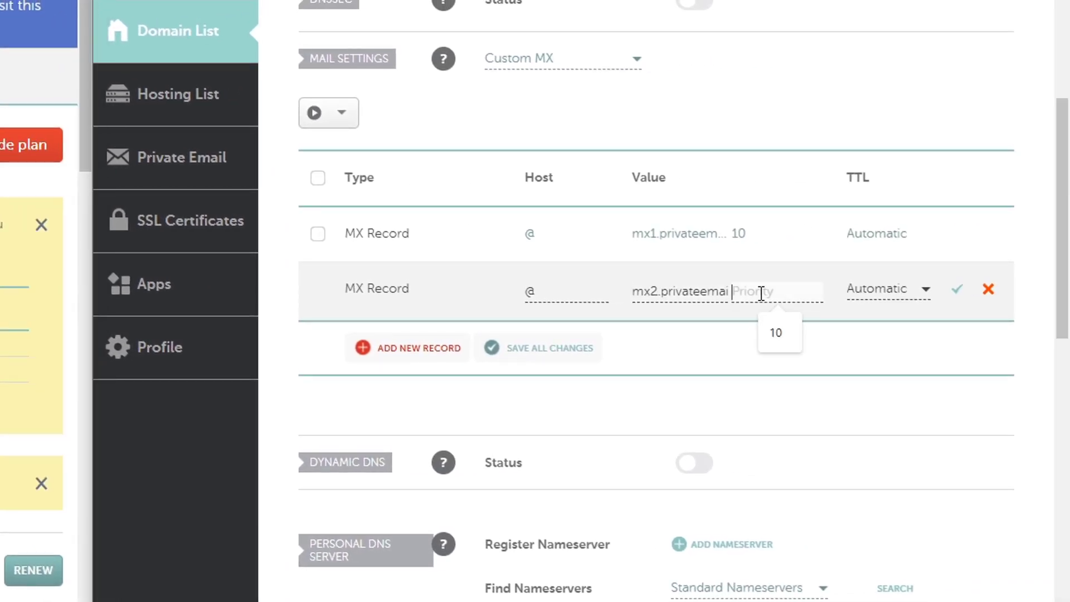
pyautogui.click(780, 333)
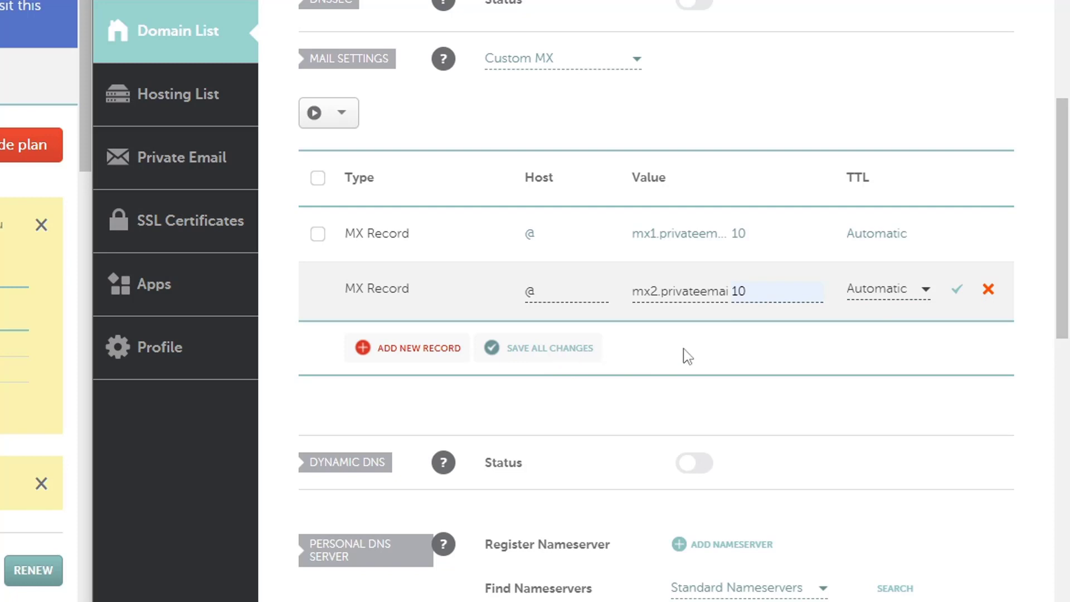
pyautogui.press('Return')
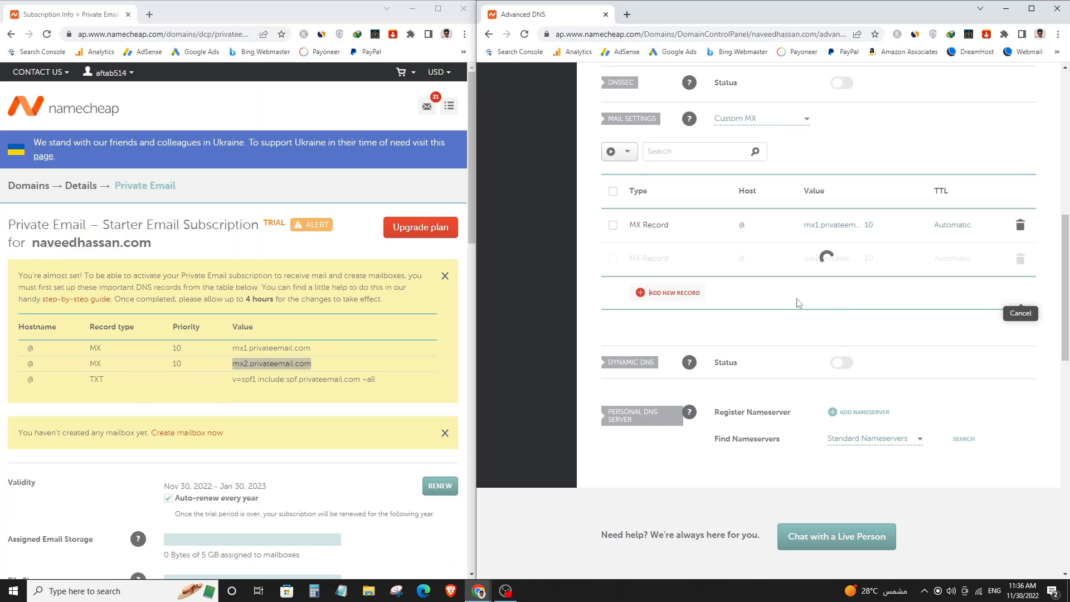
# Add a new host record row and set its type to TXT Record.
pyautogui.scroll(1, 805, 324)
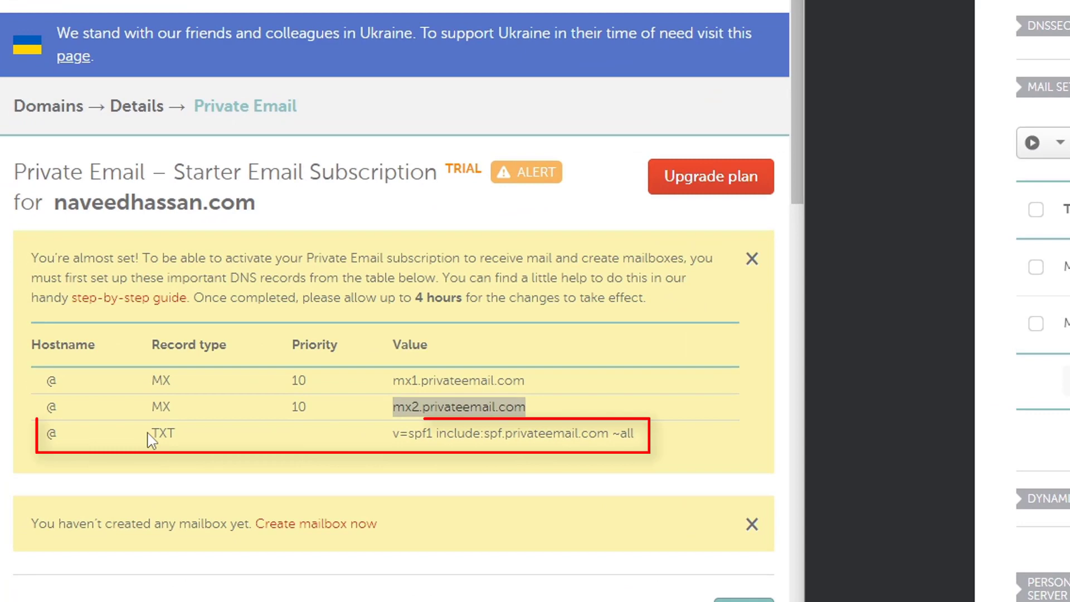
pyautogui.doubleClick(162, 434)
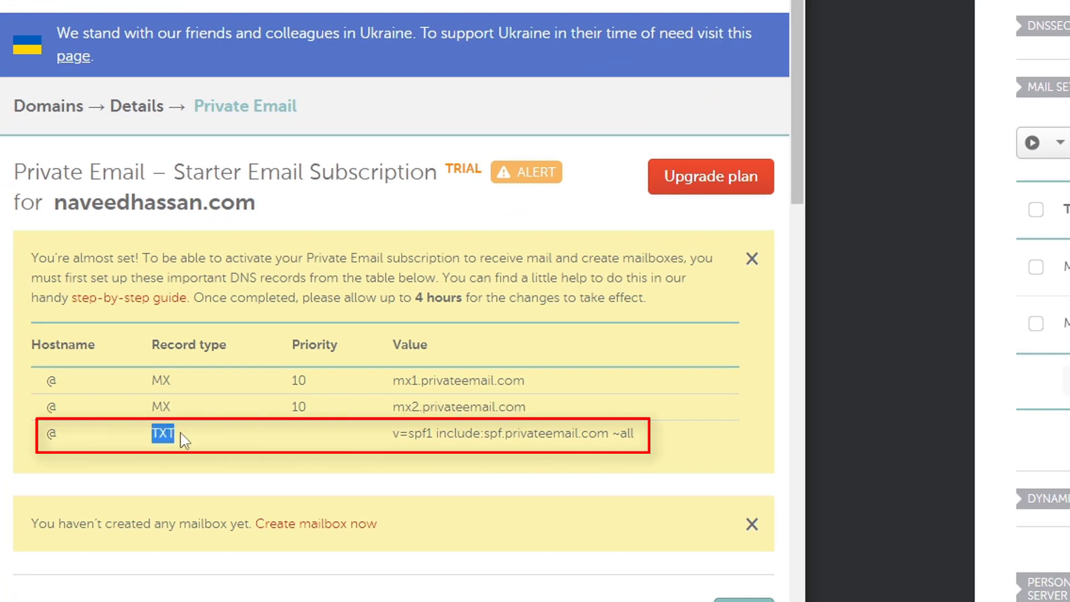
pyautogui.click(263, 437)
pyautogui.scroll(7, 748, 387)
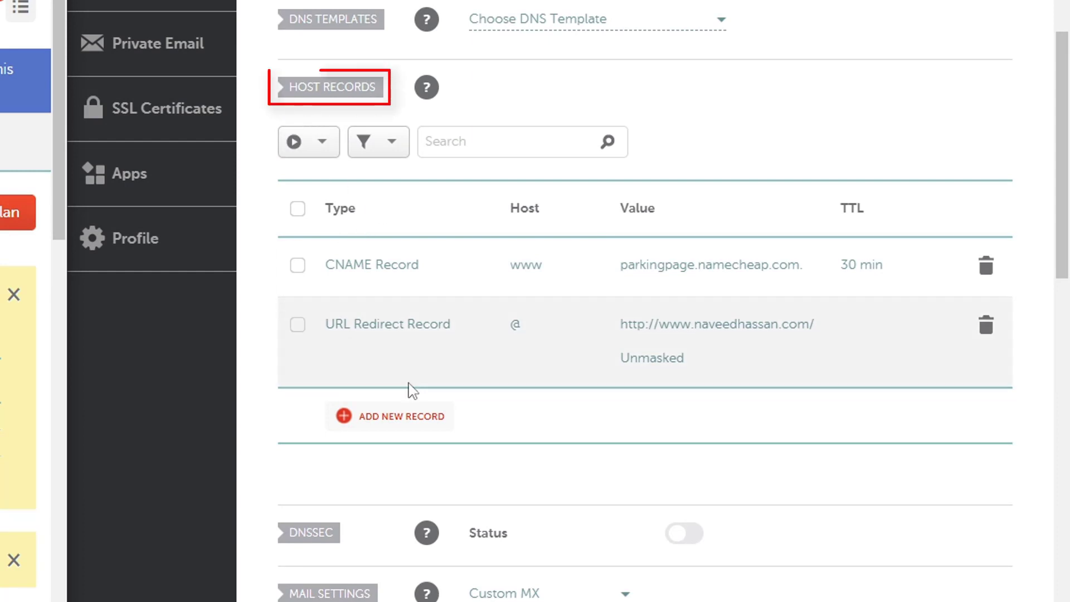
pyautogui.click(420, 423)
pyautogui.scroll(-1, 437, 281)
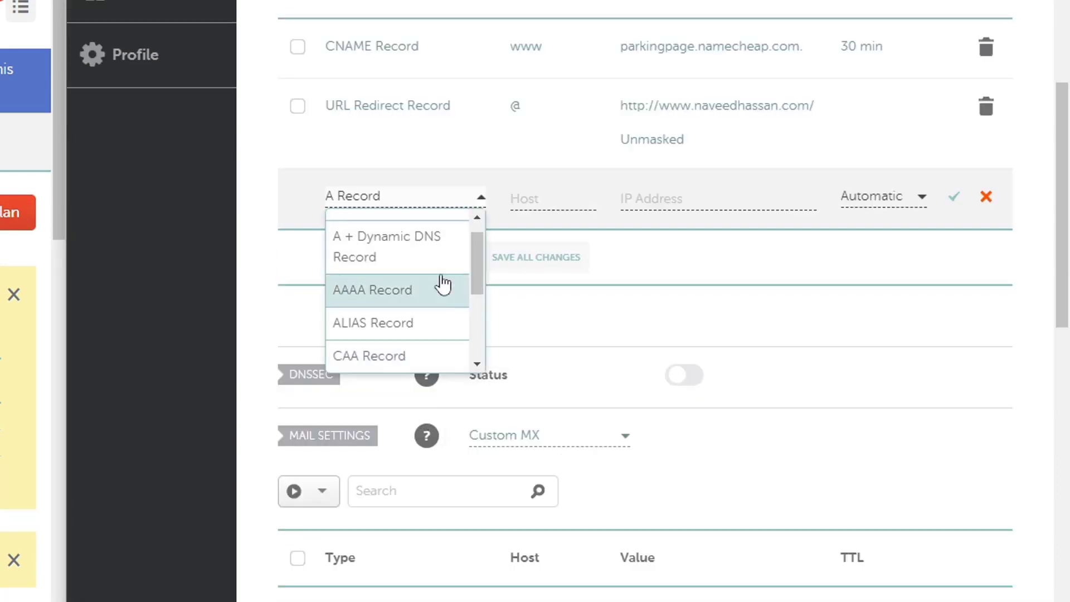
pyautogui.scroll(-3, 390, 281)
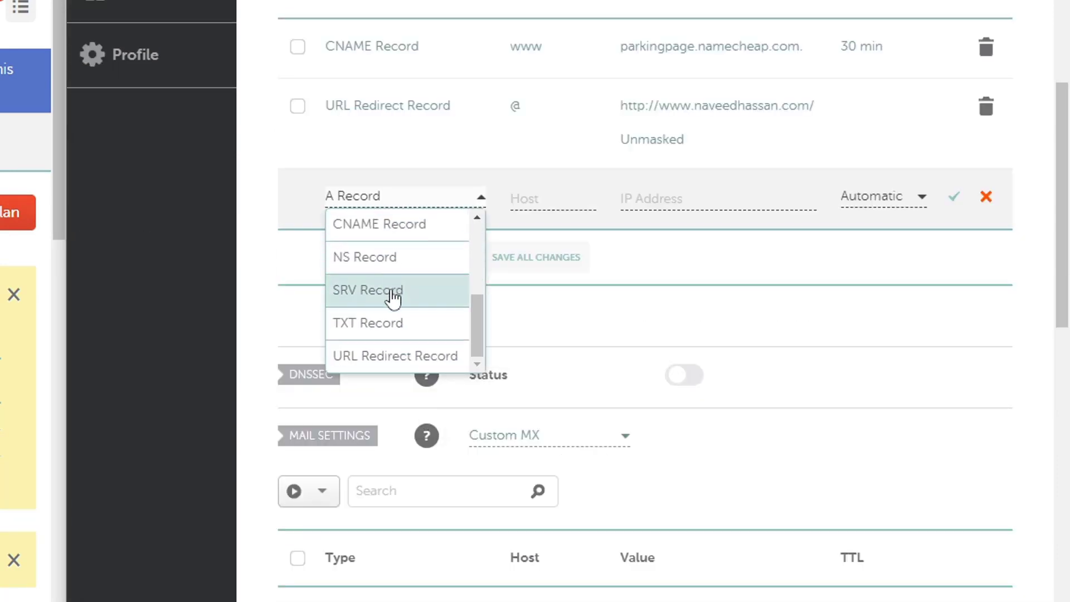
pyautogui.click(394, 324)
pyautogui.scroll(2, 593, 351)
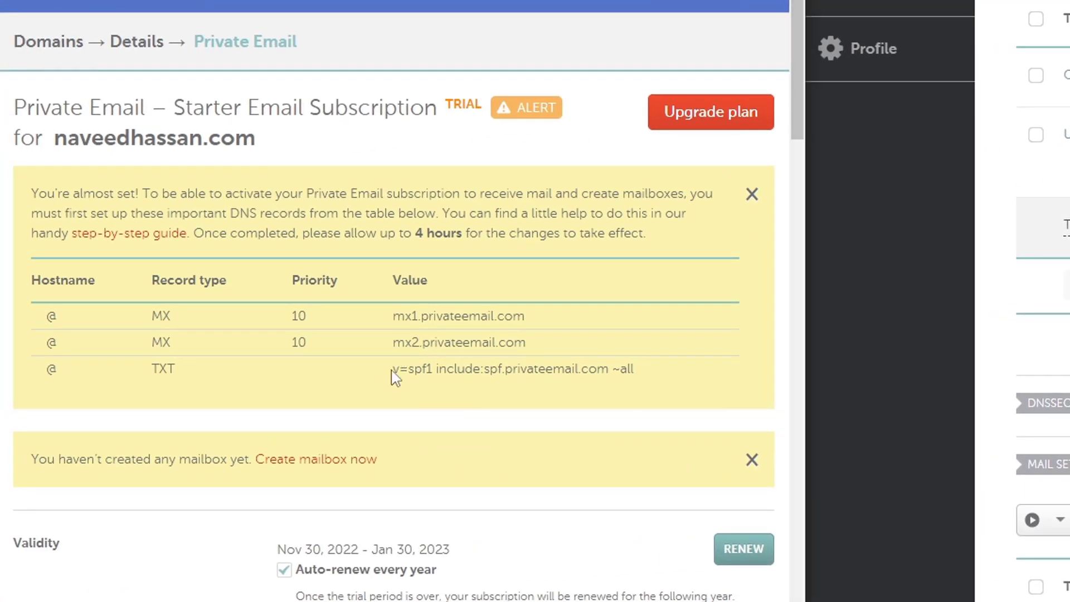
# Fill the TXT record with v=spf1 include:spf.privateemail.com ~all and save it.
pyautogui.moveTo(392, 369); pyautogui.dragTo(648, 375)
pyautogui.rightClick(582, 366)
pyautogui.click(642, 384)
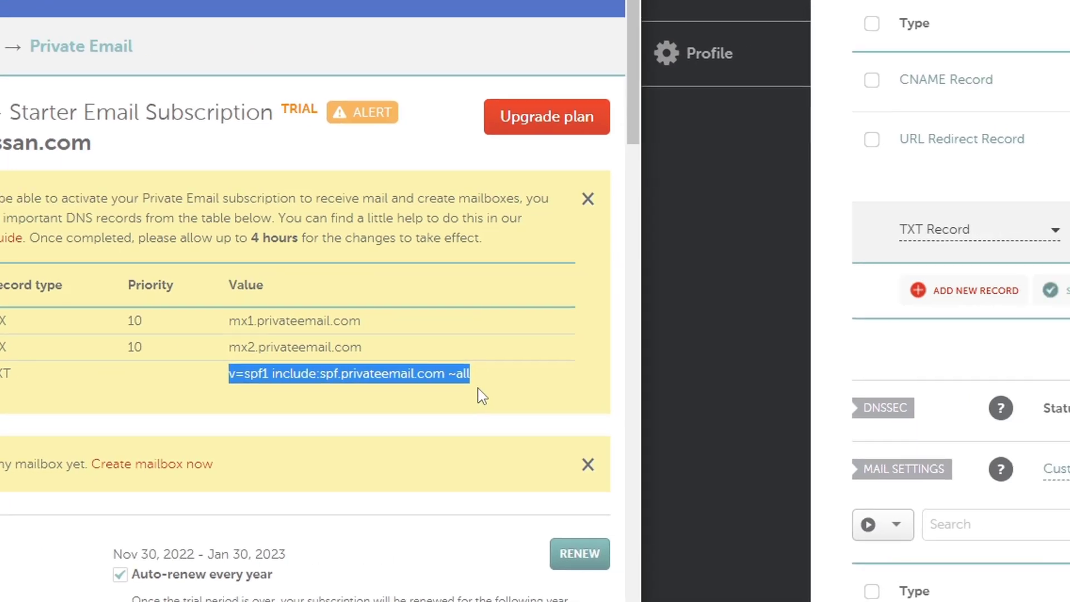
pyautogui.rightClick(652, 251)
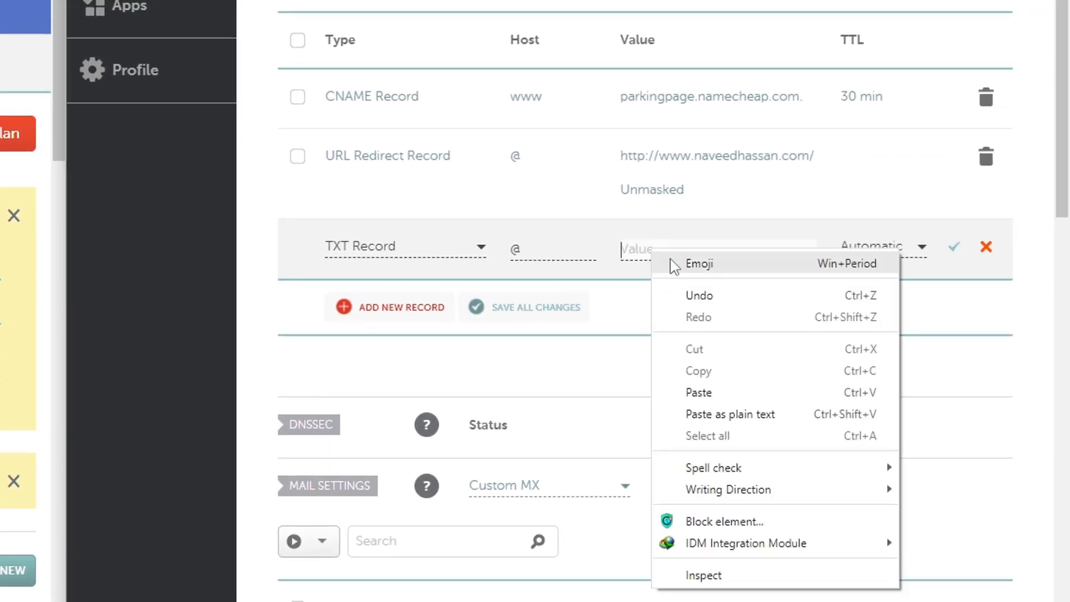
pyautogui.click(727, 393)
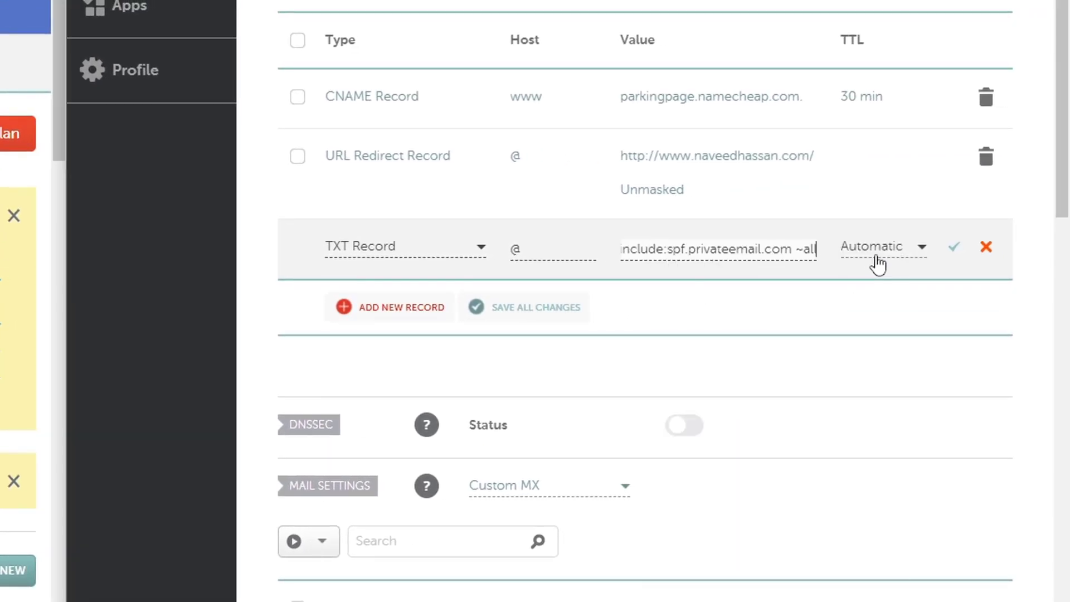
pyautogui.click(954, 255)
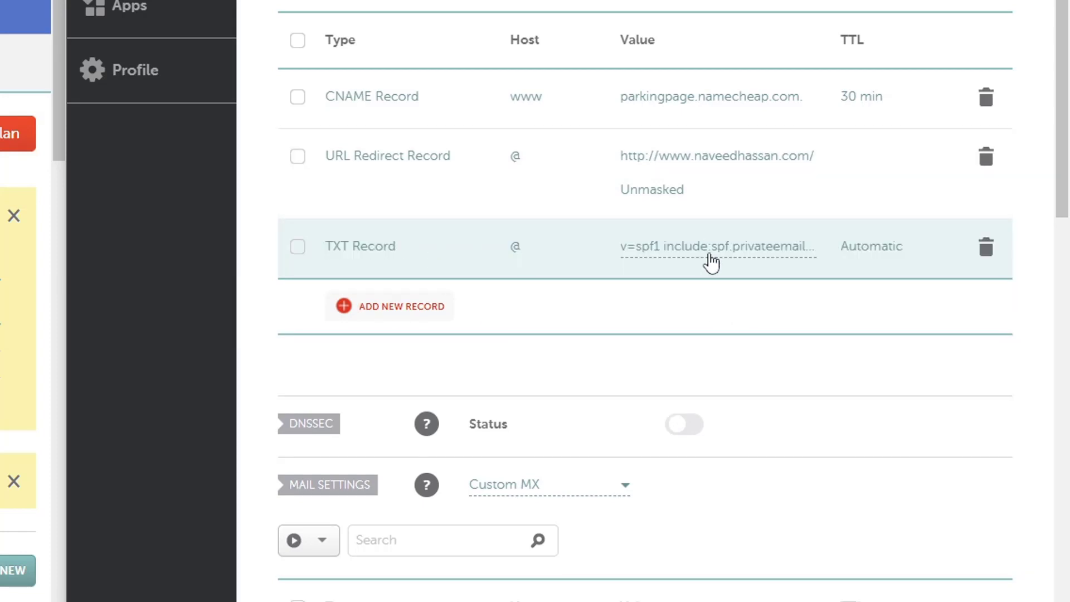
pyautogui.scroll(-5, 608, 319)
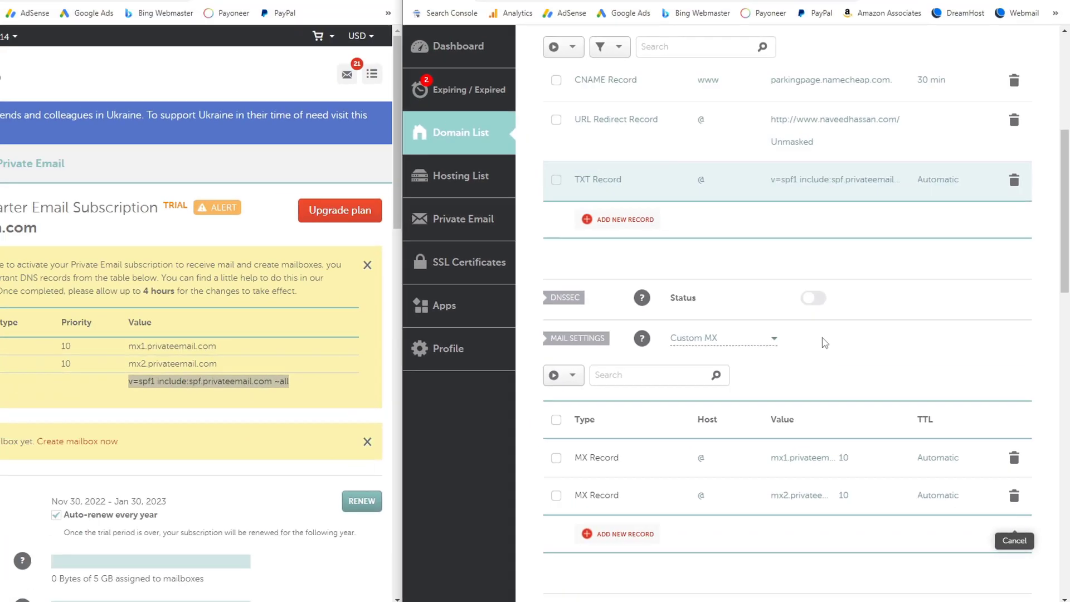
pyautogui.scroll(4, 608, 319)
pyautogui.press('super+Up')
pyautogui.click(802, 332)
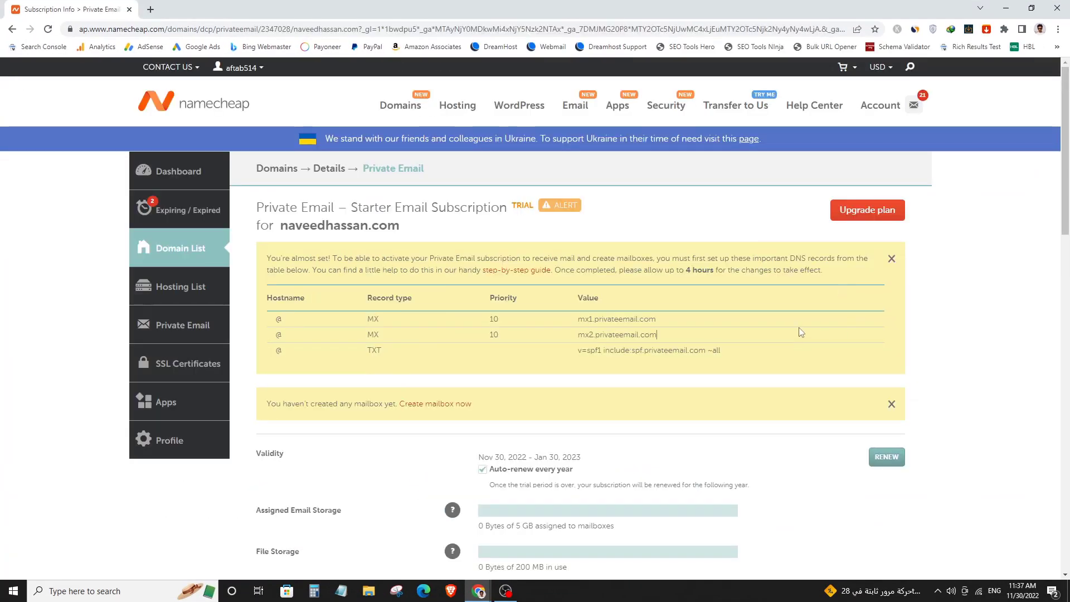
pyautogui.scroll(-7, 801, 330)
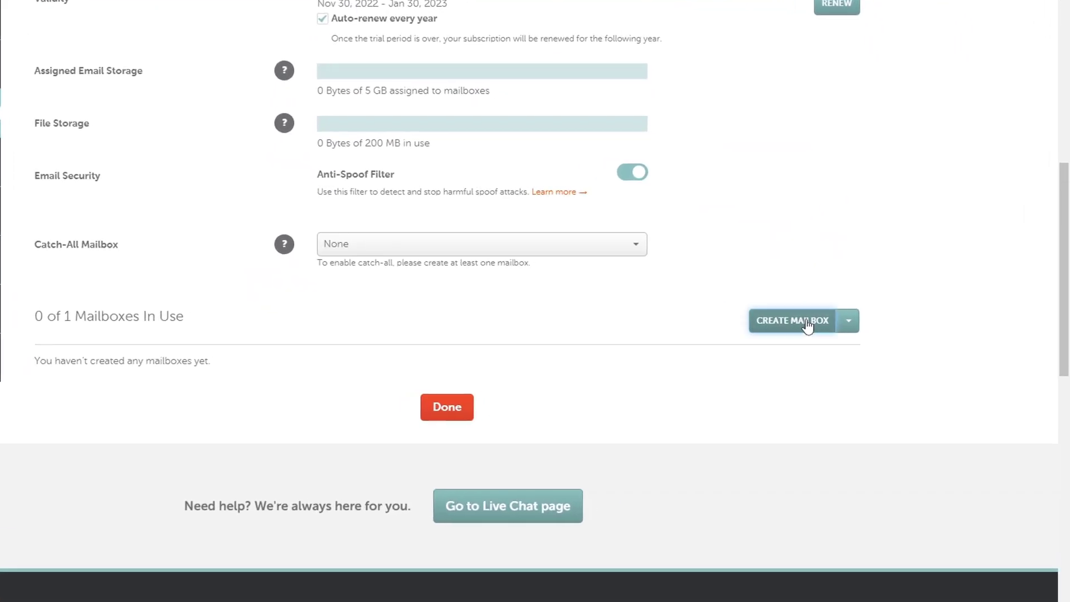
pyautogui.click(857, 319)
pyautogui.click(436, 148)
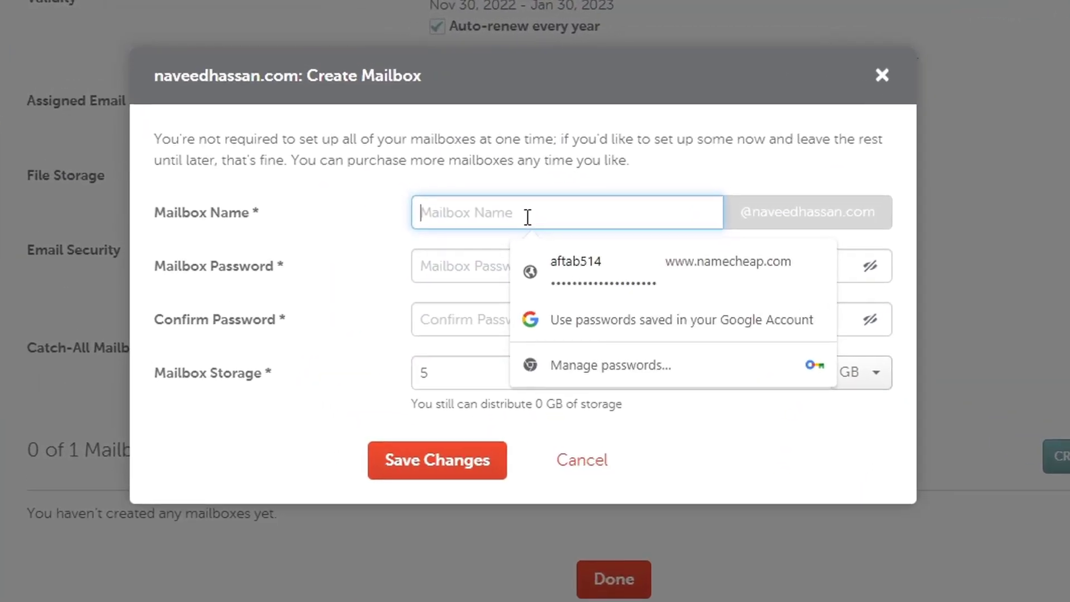
pyautogui.moveTo(752, 212); pyautogui.dragTo(880, 212)
pyautogui.click(613, 216)
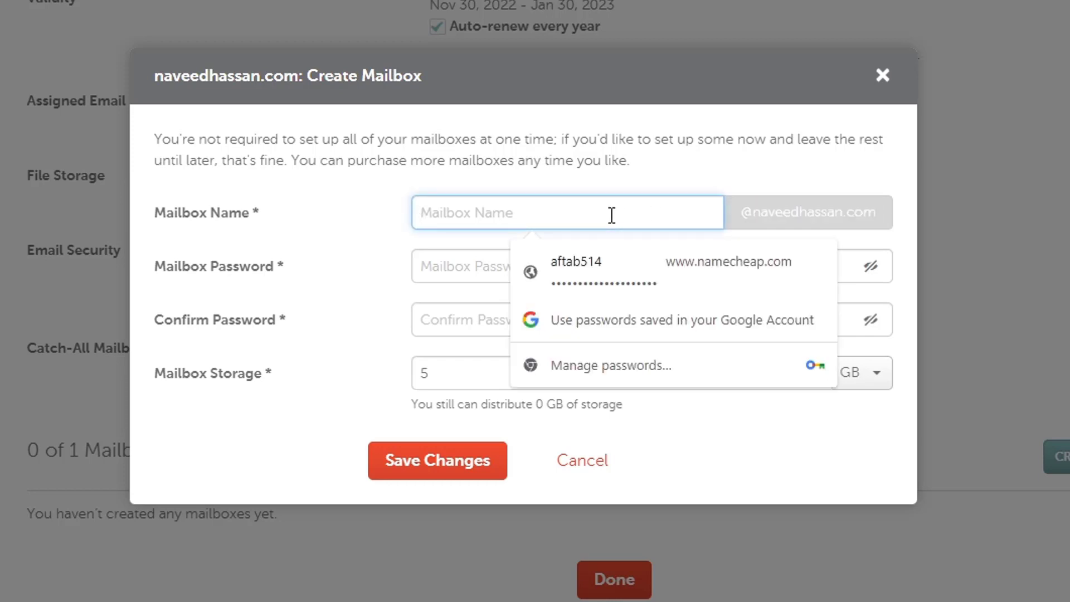
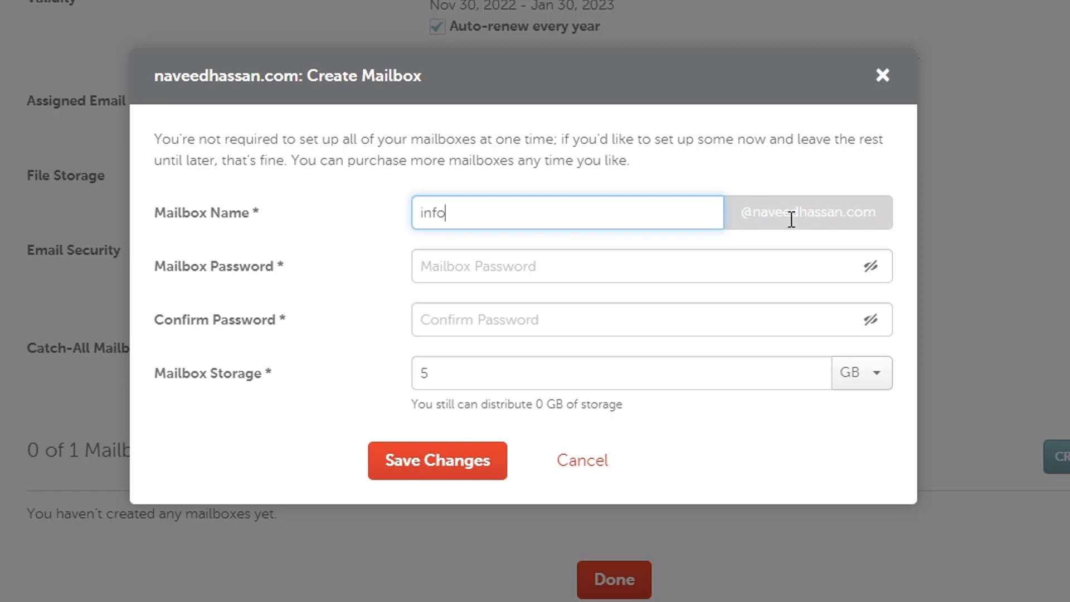
# Highlight the mailbox name and domain, fill in the mailbox password, and save the mailbox.
pyautogui.moveTo(743, 218); pyautogui.dragTo(893, 226)
pyautogui.click(657, 182)
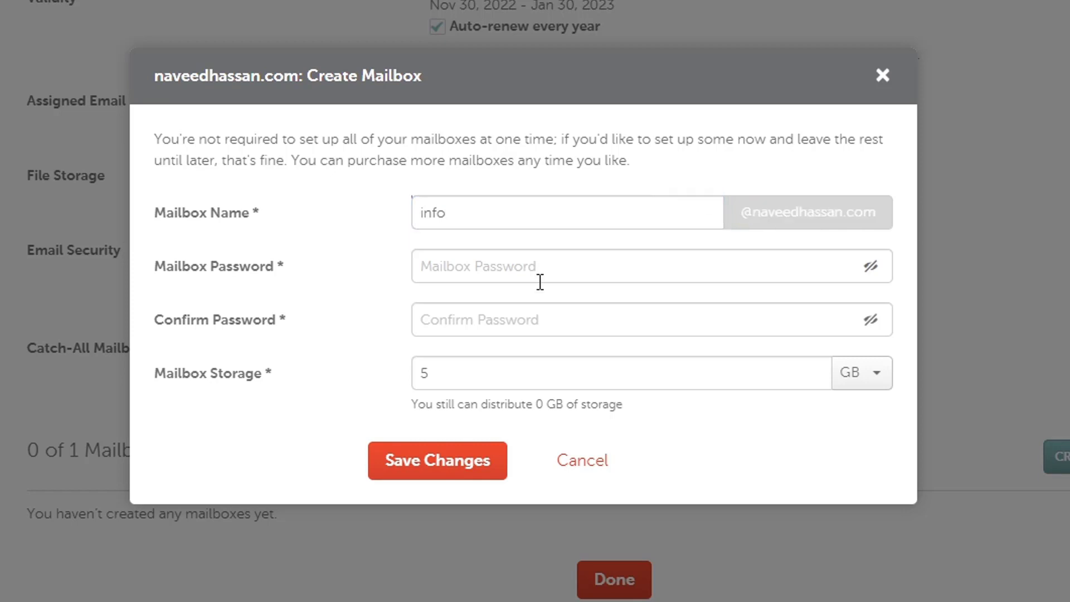
pyautogui.moveTo(508, 218); pyautogui.dragTo(382, 222)
pyautogui.click(491, 209)
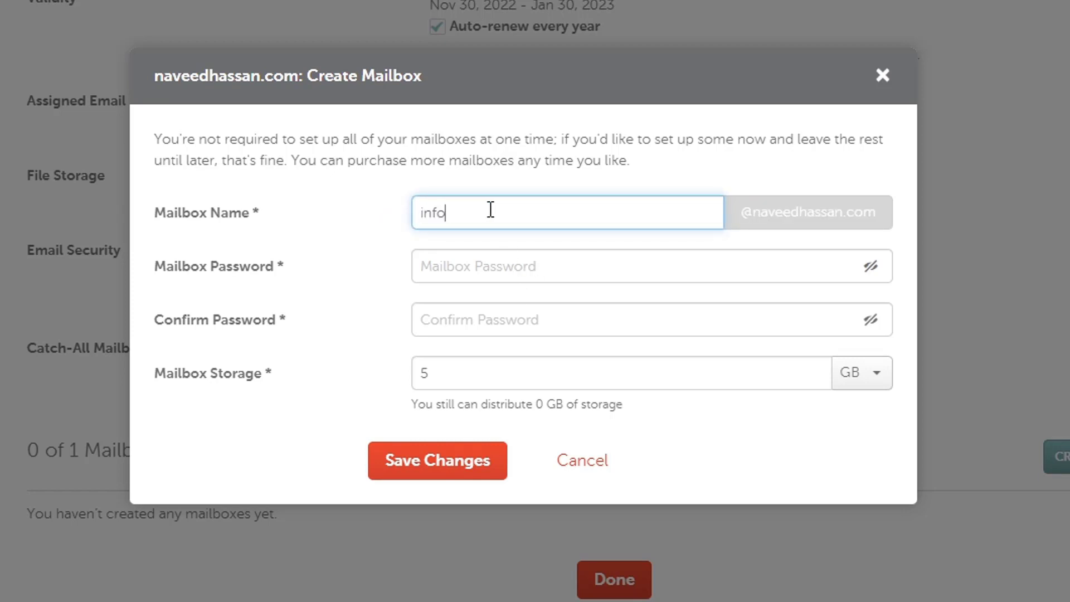
pyautogui.moveTo(463, 207); pyautogui.dragTo(383, 210)
pyautogui.click(365, 215)
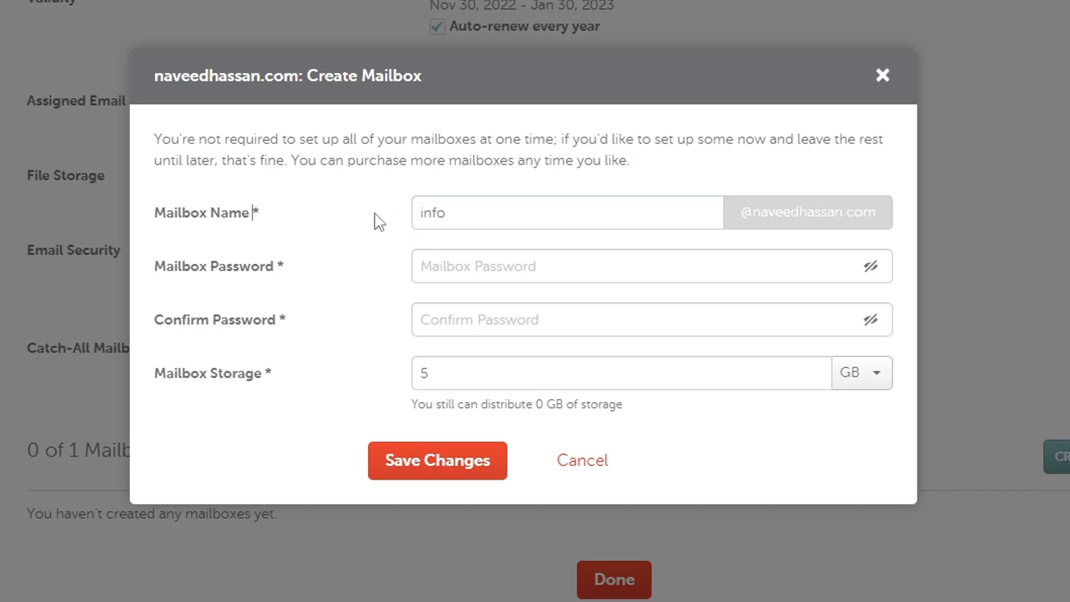
pyautogui.click(495, 267)
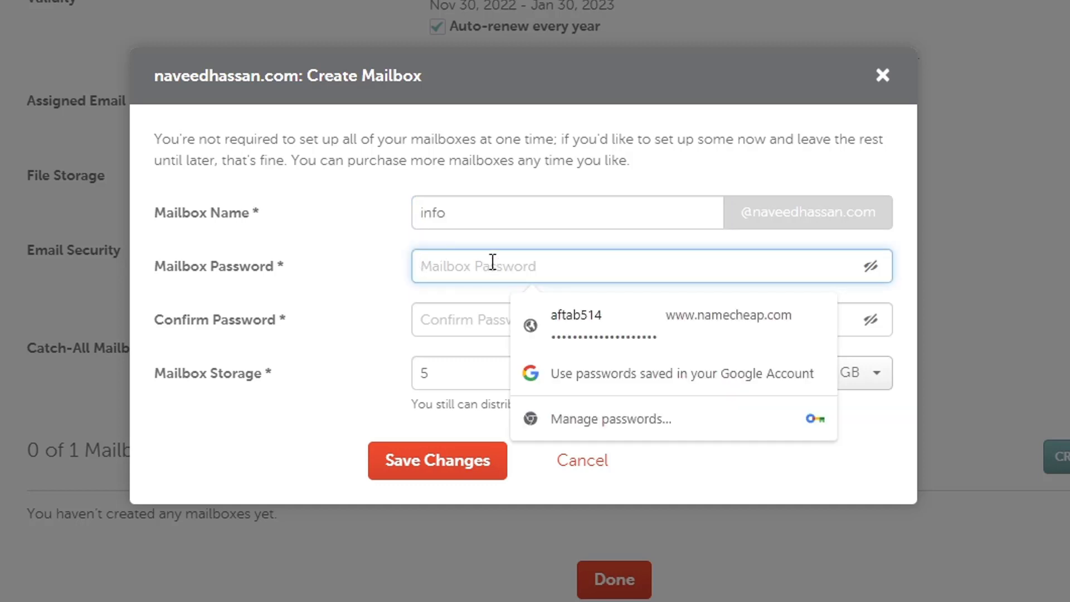
pyautogui.hotkey('ctrl', 'v')
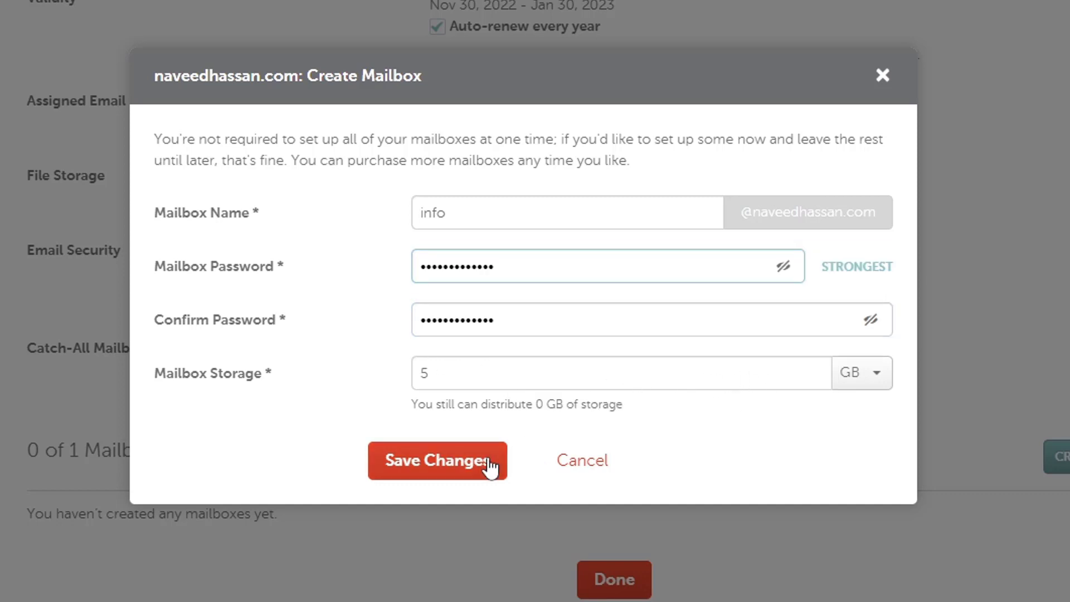
pyautogui.click(464, 471)
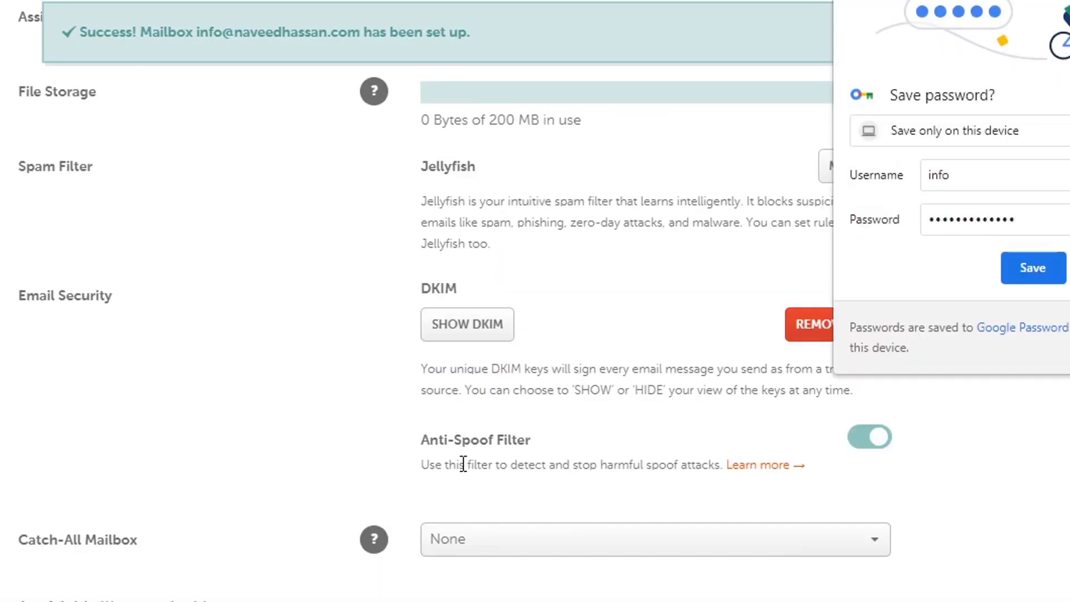
# Note the 4-hour DNS wait, close the DNS records notice, and show the info mailbox's actions.
pyautogui.scroll(-5, 872, 239)
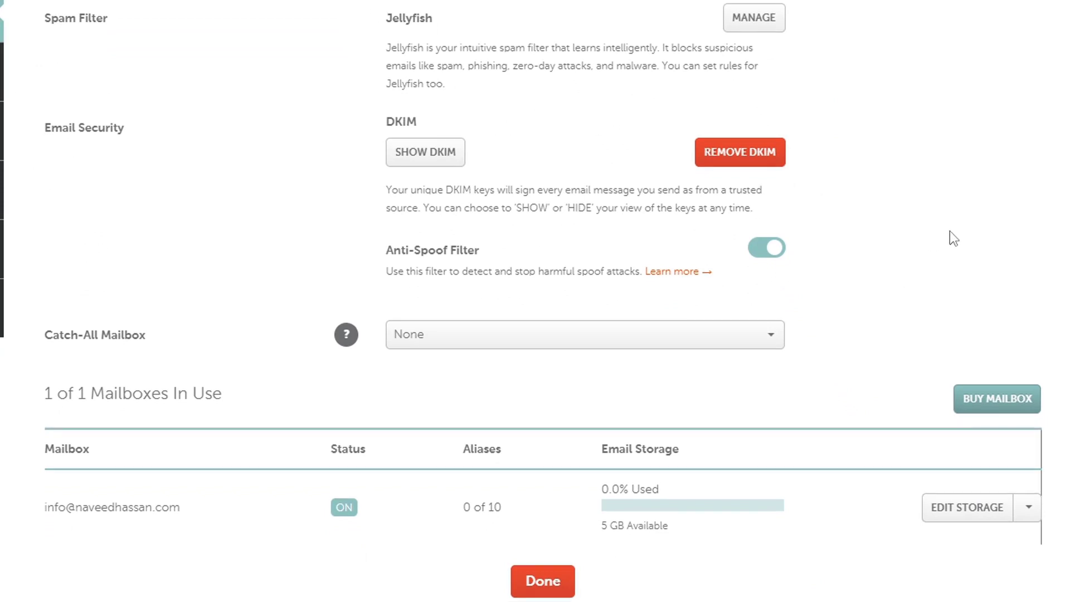
pyautogui.scroll(9, 953, 234)
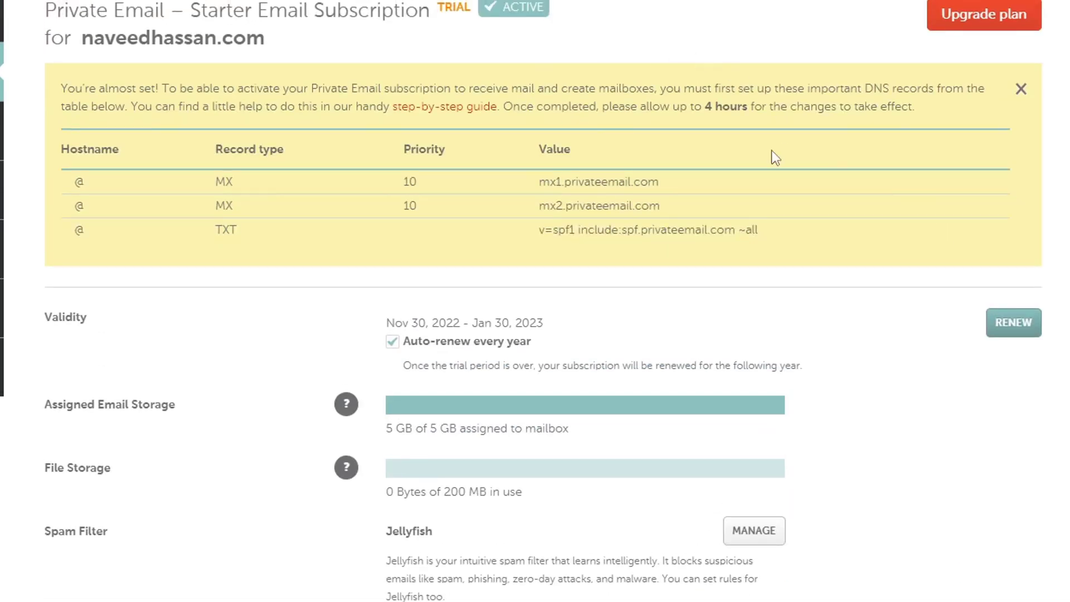
pyautogui.moveTo(706, 110); pyautogui.dragTo(753, 110)
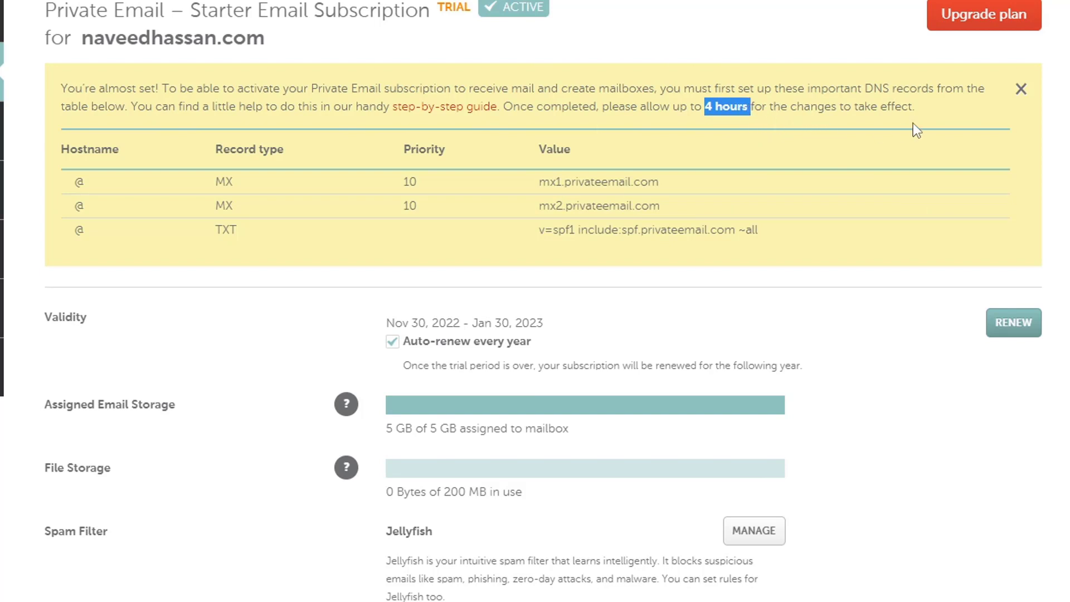
pyautogui.scroll(-9, 917, 130)
pyautogui.scroll(10, 930, 246)
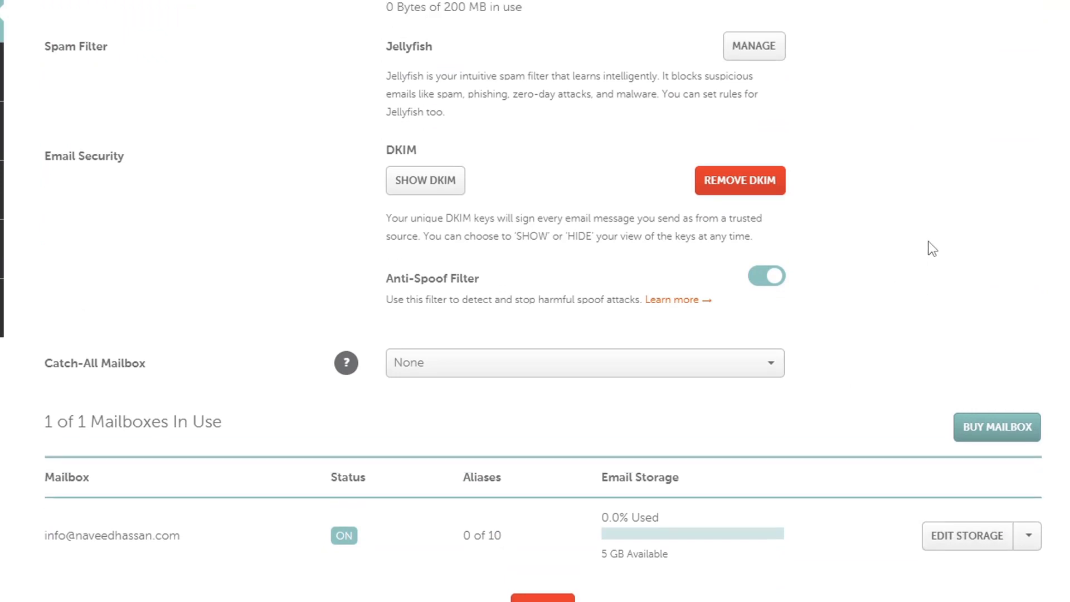
pyautogui.click(1024, 178)
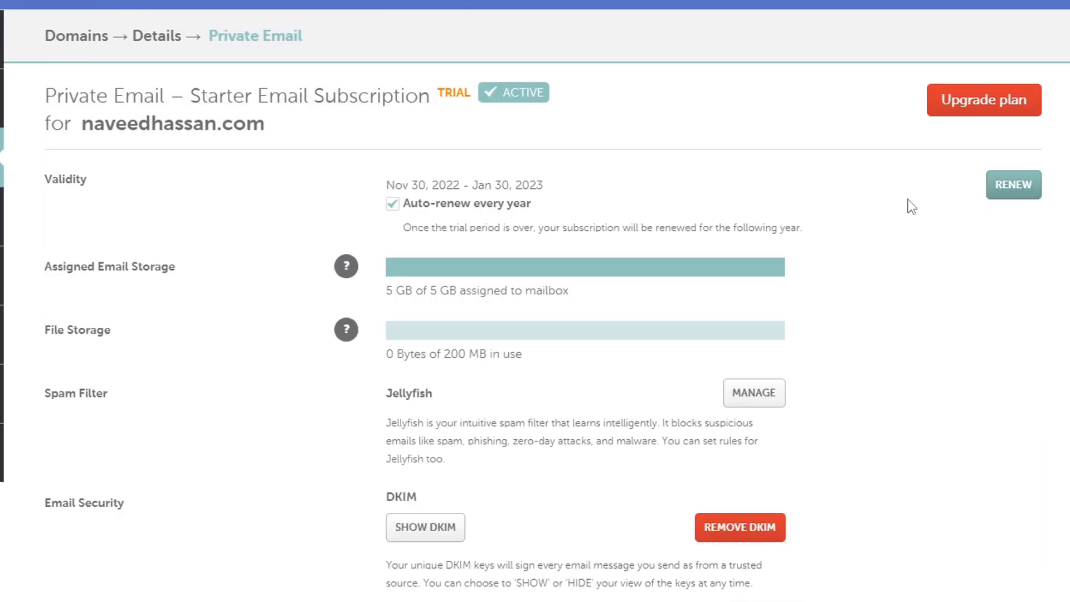
pyautogui.scroll(-10, 908, 205)
pyautogui.click(1013, 294)
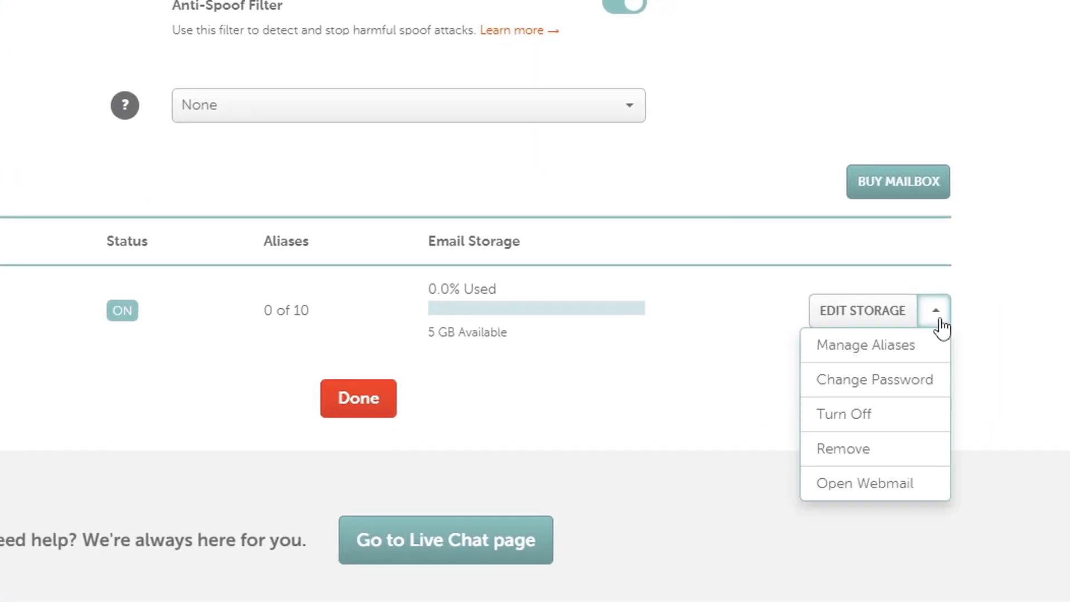
# Open the info mailbox's webmail and log in with the mailbox address and password.
pyautogui.click(855, 496)
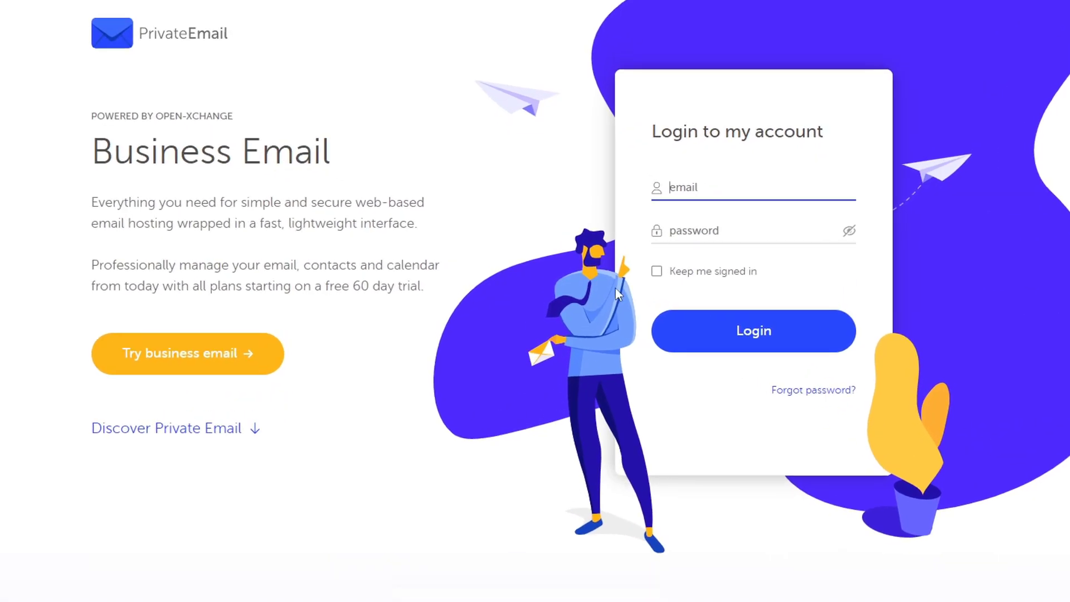
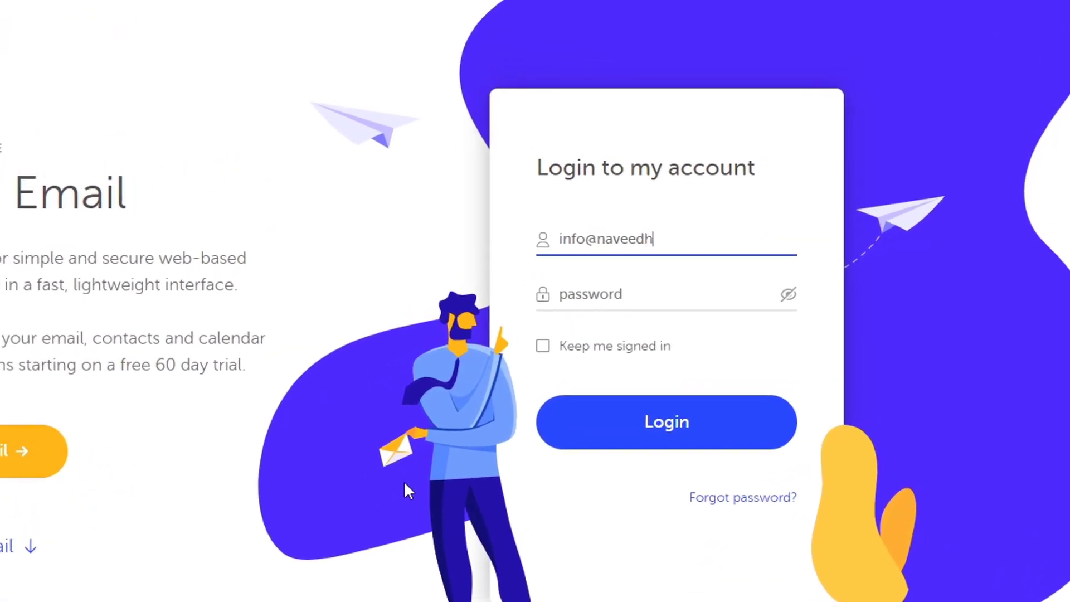
pyautogui.press('Tab')
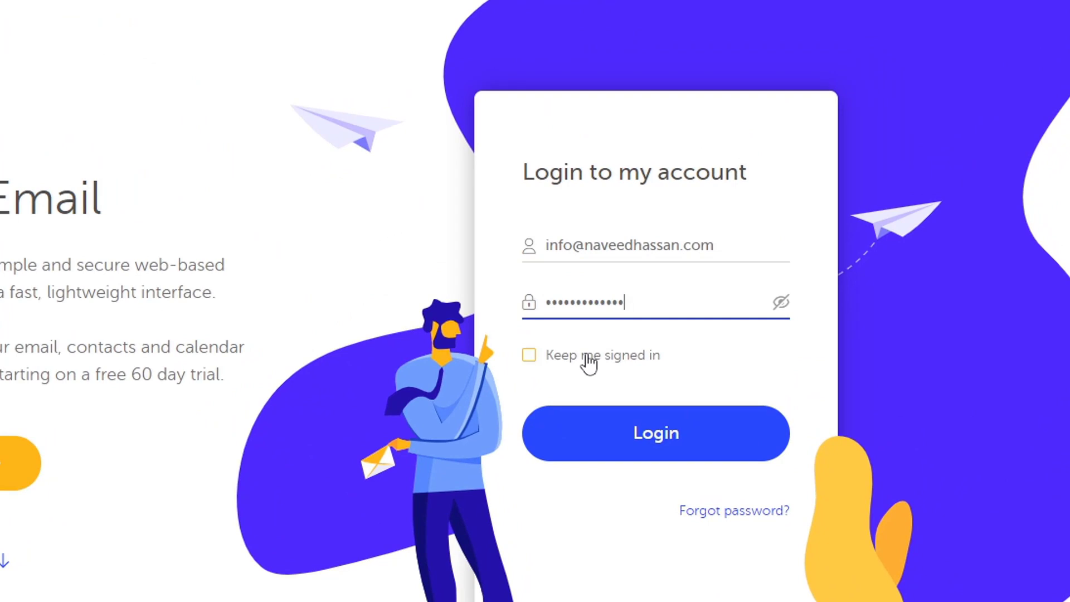
pyautogui.click(598, 436)
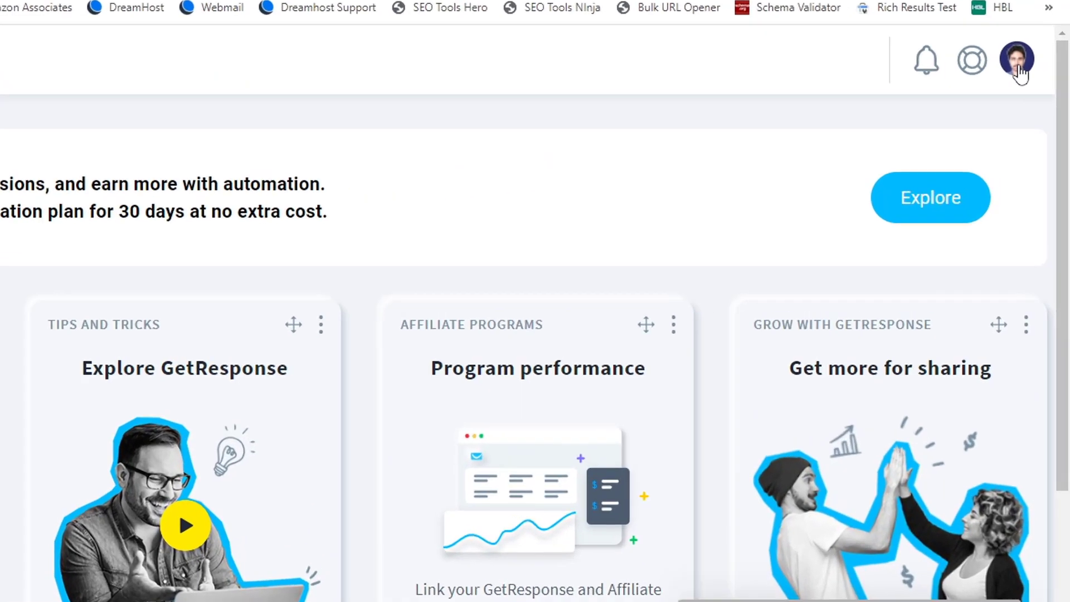
# Go to GetResponse's Email addresses settings from the avatar menu via Manage account.
pyautogui.click(1038, 78)
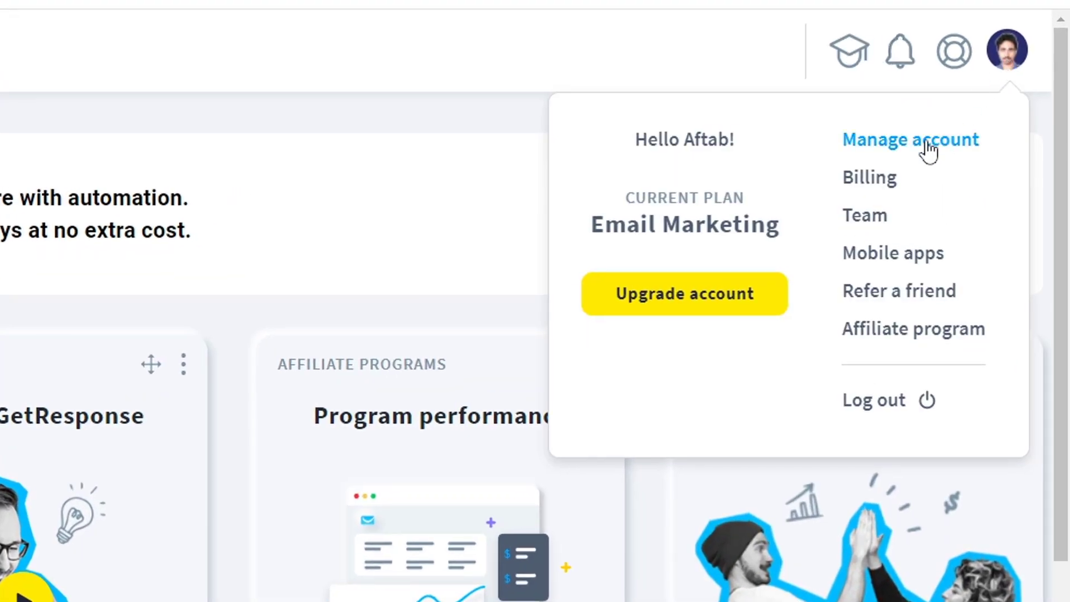
pyautogui.click(927, 146)
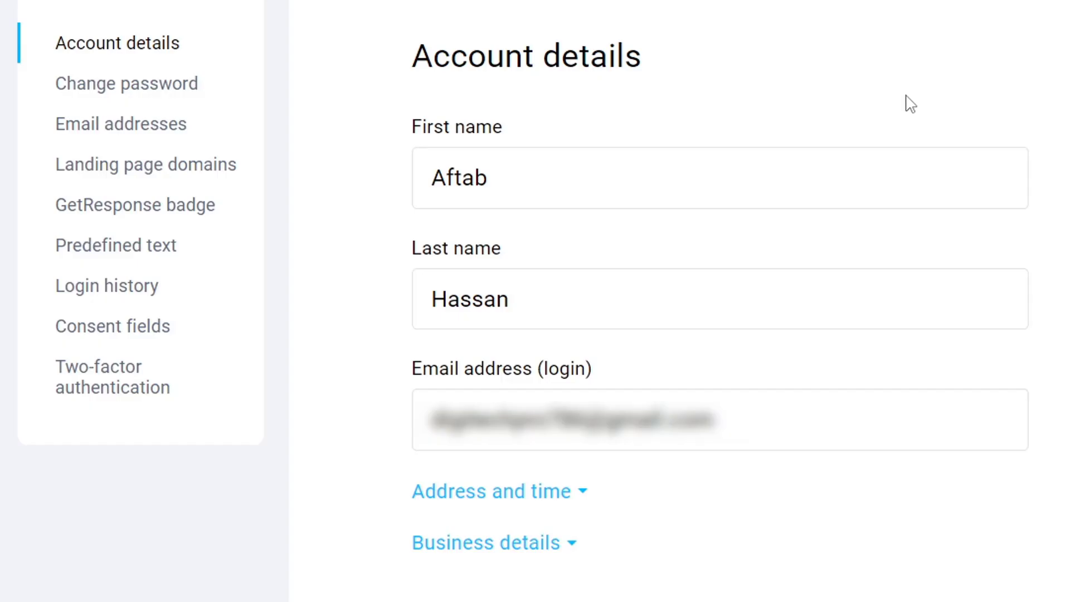
pyautogui.click(162, 137)
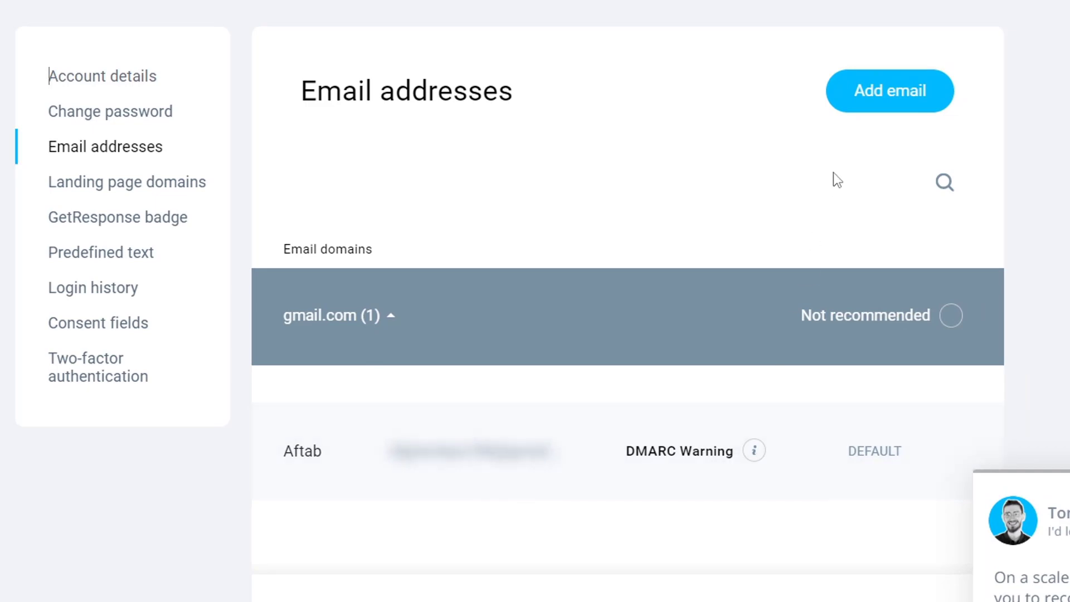
# Add a new sender named 'Ideal Health Max Team' using the domain's info email address.
pyautogui.click(876, 108)
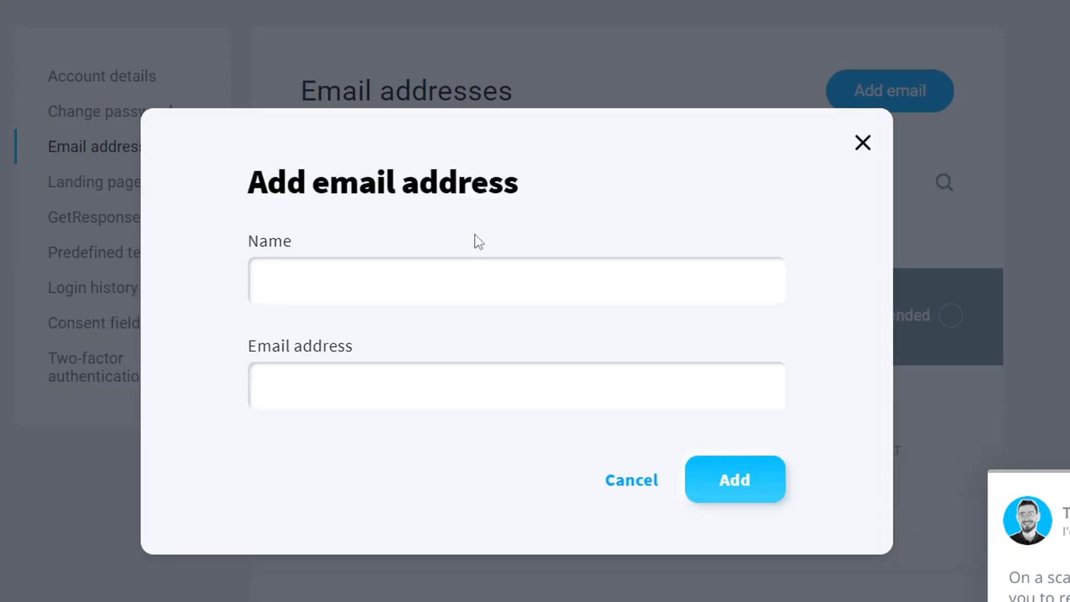
pyautogui.click(376, 286)
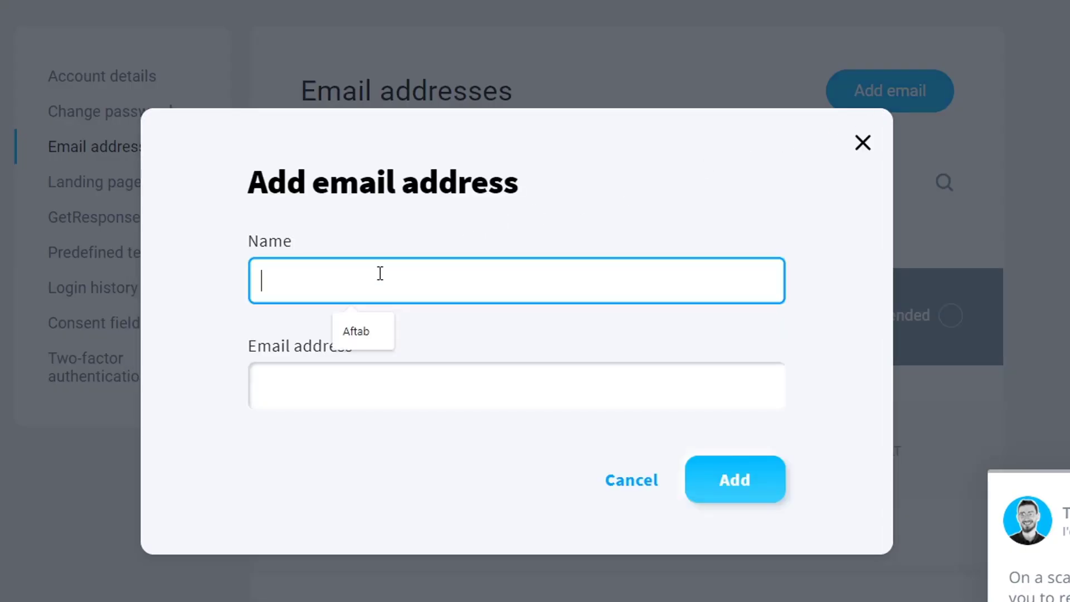
pyautogui.write('Id')
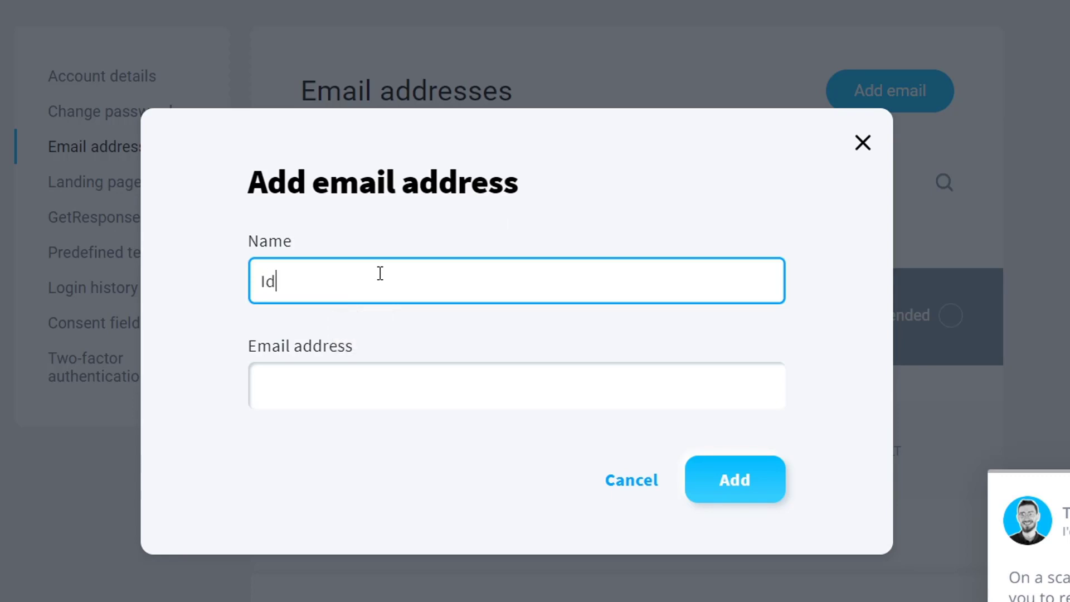
pyautogui.write('eal Health')
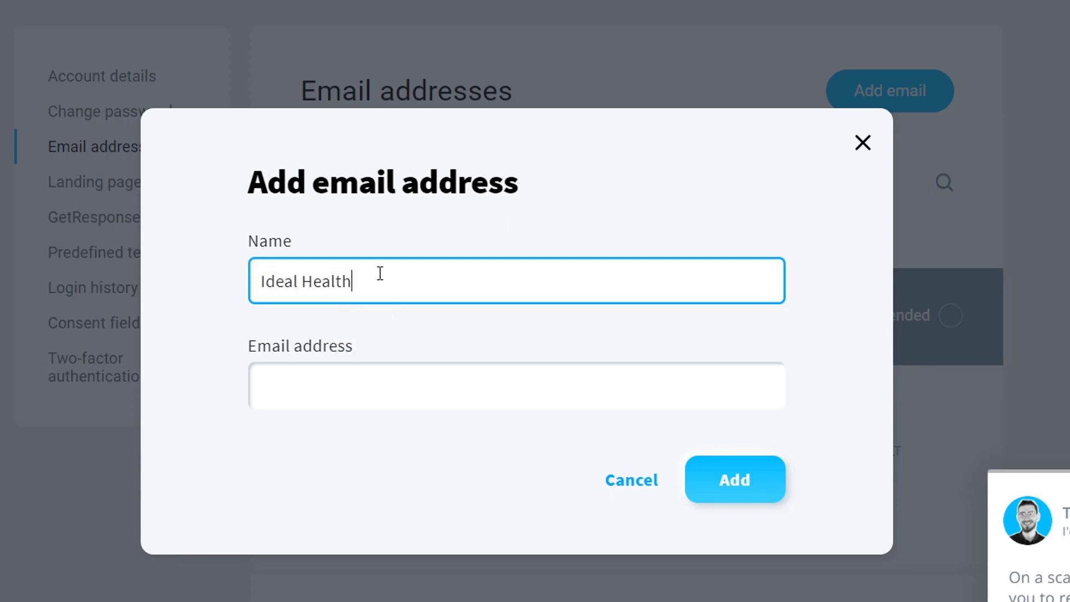
pyautogui.write('eam')
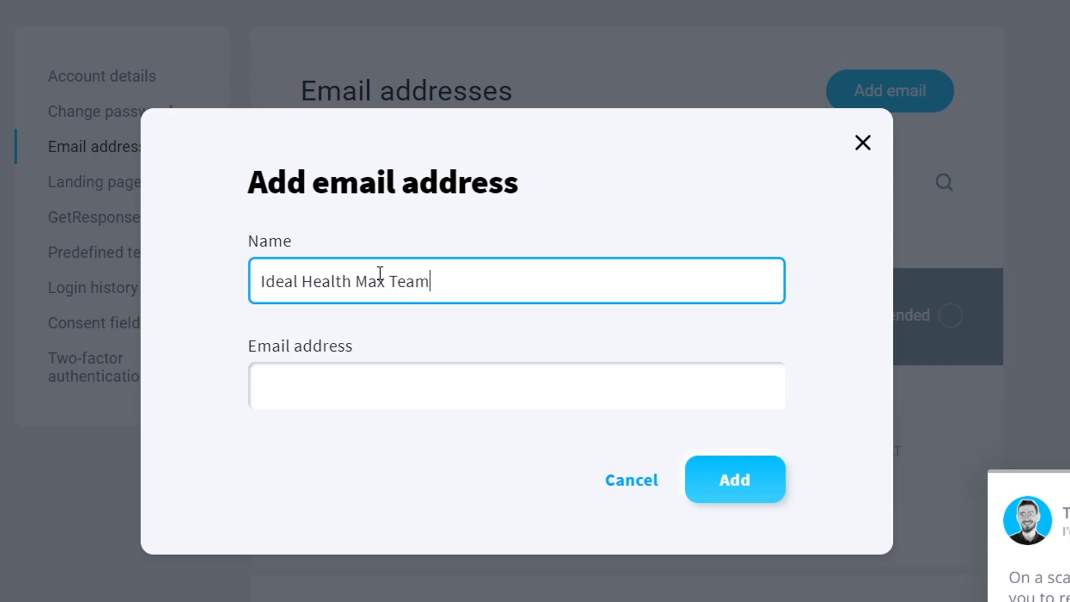
pyautogui.click(357, 379)
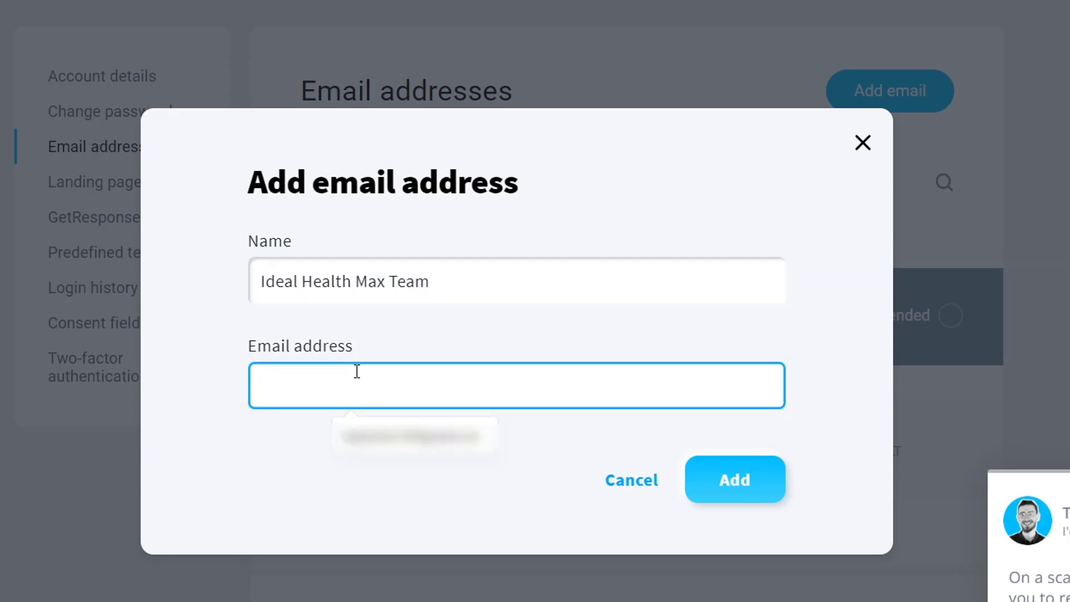
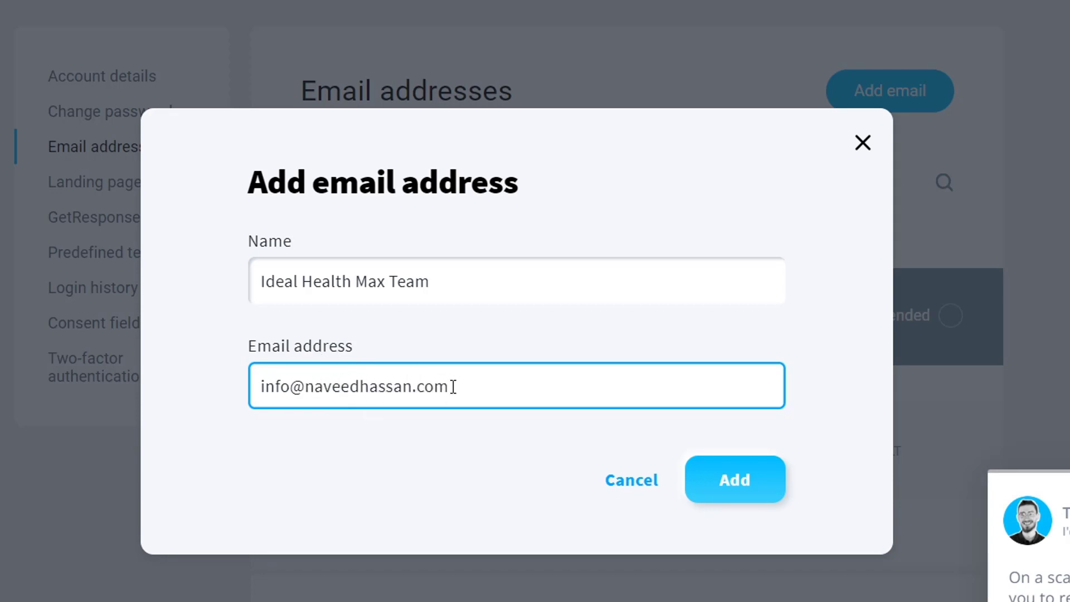
pyautogui.click(745, 488)
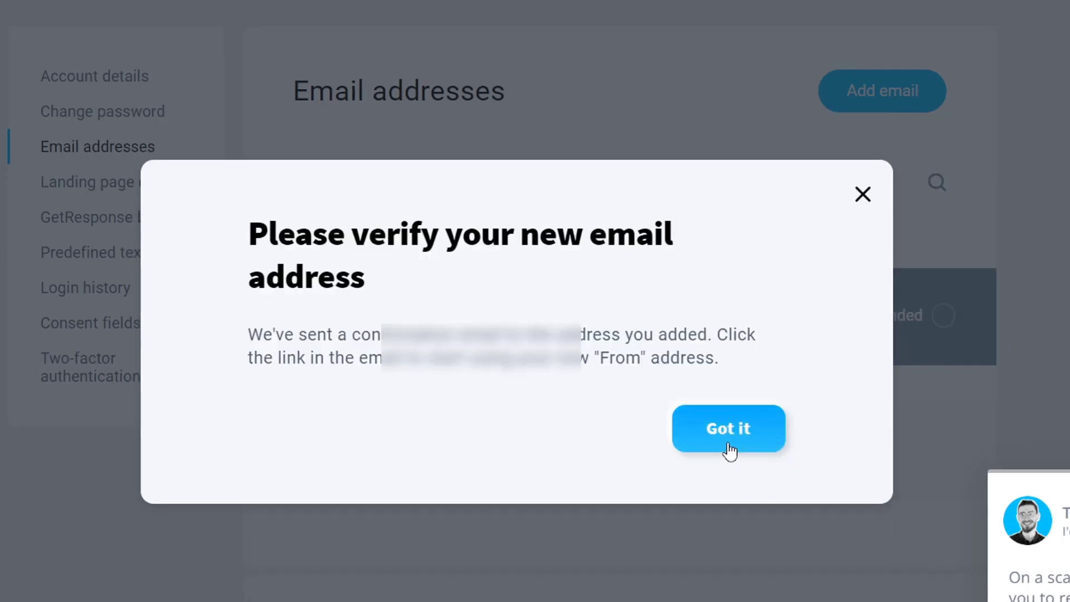
# Dismiss the verification notice and reload the Email addresses page to show the new sender.
pyautogui.click(726, 444)
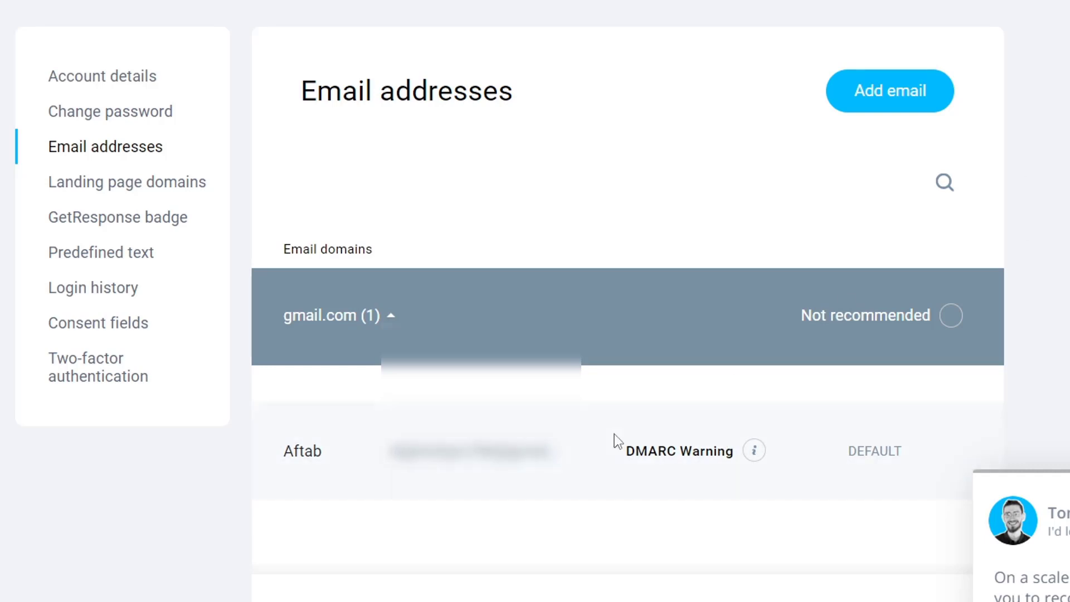
pyautogui.scroll(-2, 614, 434)
pyautogui.scroll(2, 701, 456)
pyautogui.click(61, 76)
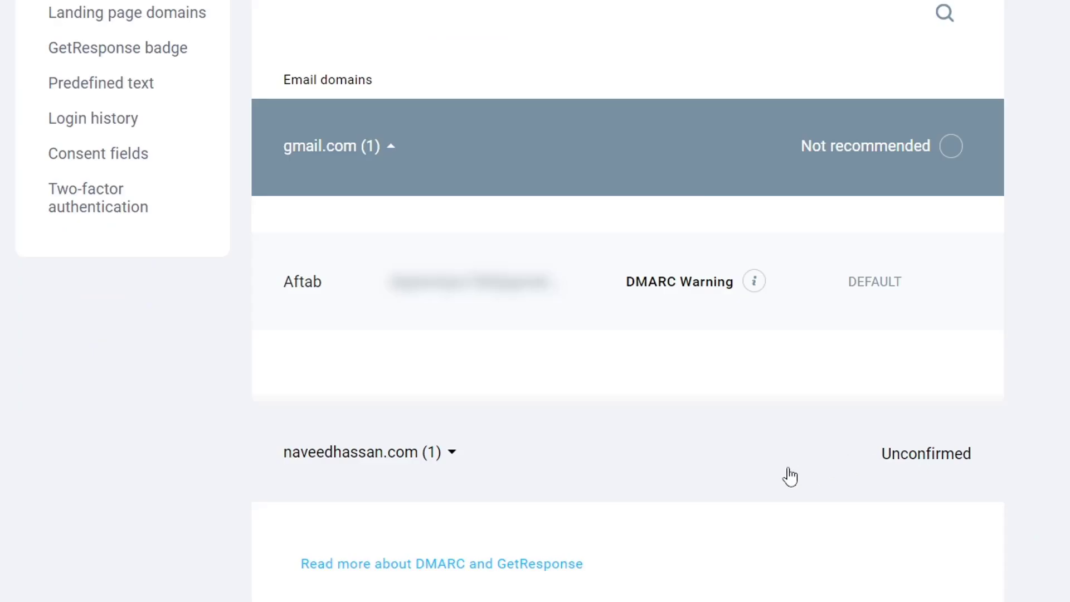
# Expand the naveedhassan.com sender group and check the info address is Unconfirmed.
pyautogui.click(909, 463)
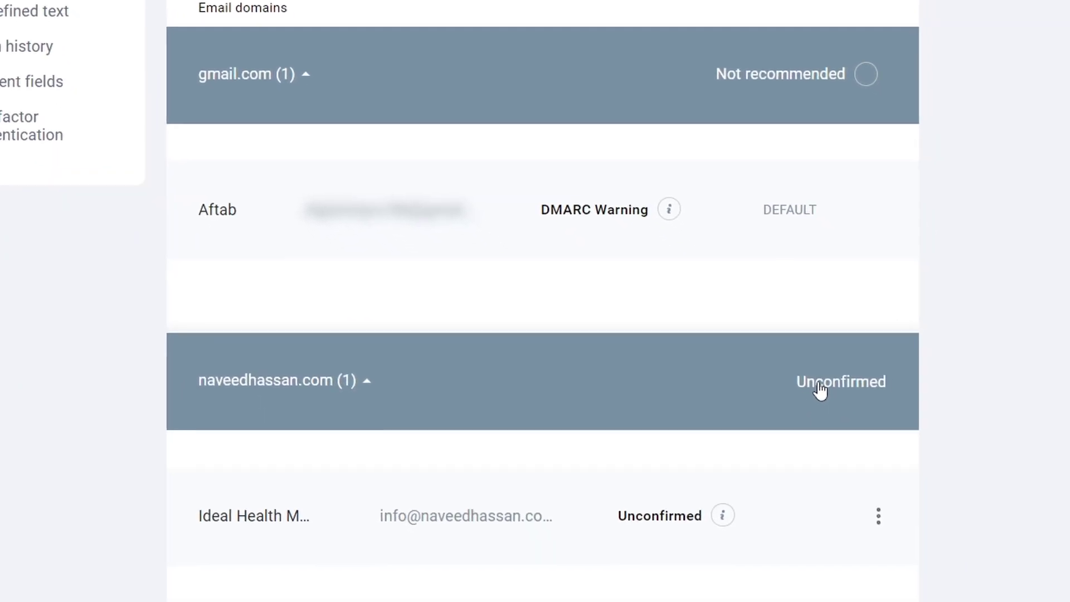
pyautogui.click(819, 391)
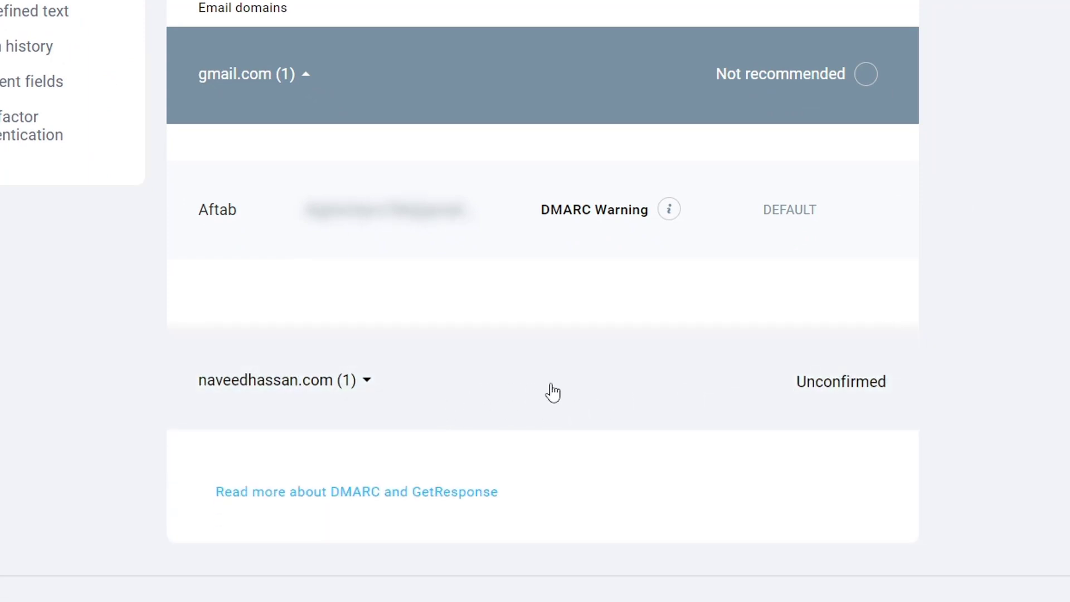
pyautogui.click(597, 394)
pyautogui.scroll(-3, 609, 381)
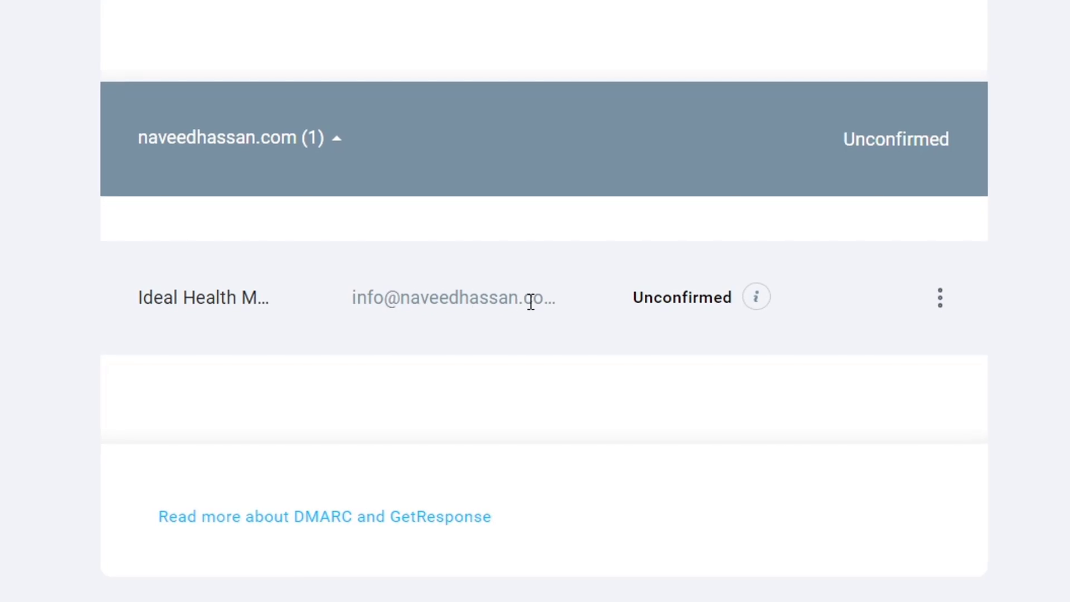
pyautogui.moveTo(756, 297)
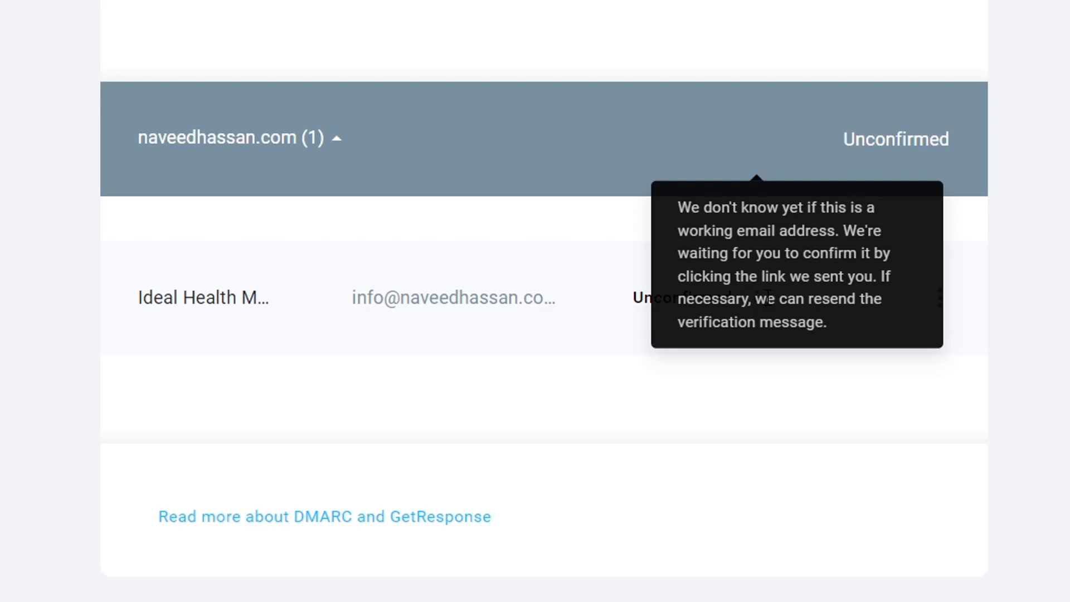
pyautogui.moveTo(354, 298); pyautogui.dragTo(573, 310)
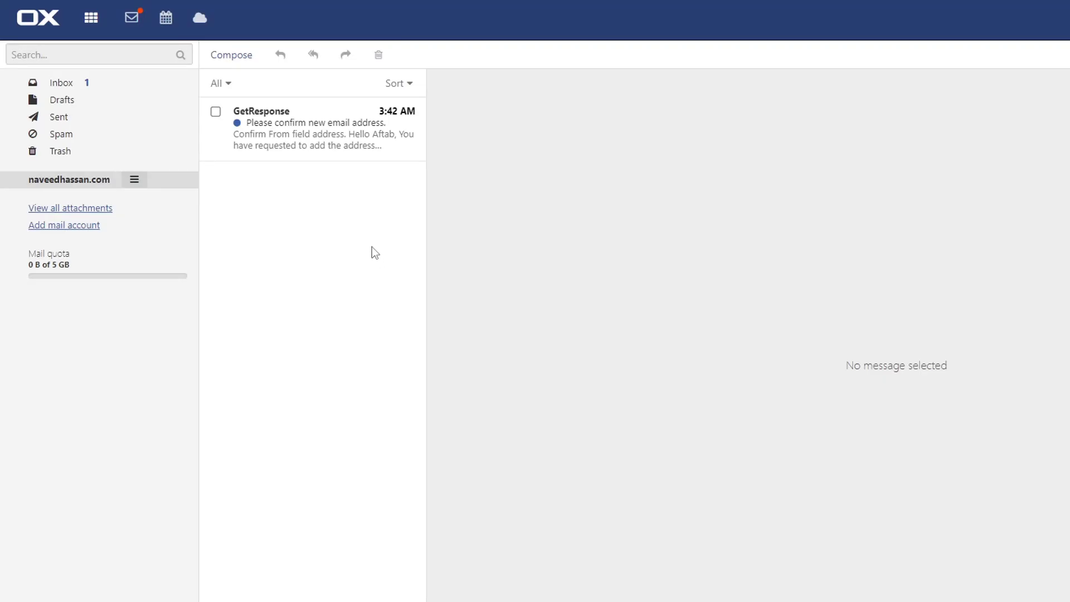
# Open the 'Please confirm new email address' message and confirm the info address as sender.
pyautogui.click(297, 132)
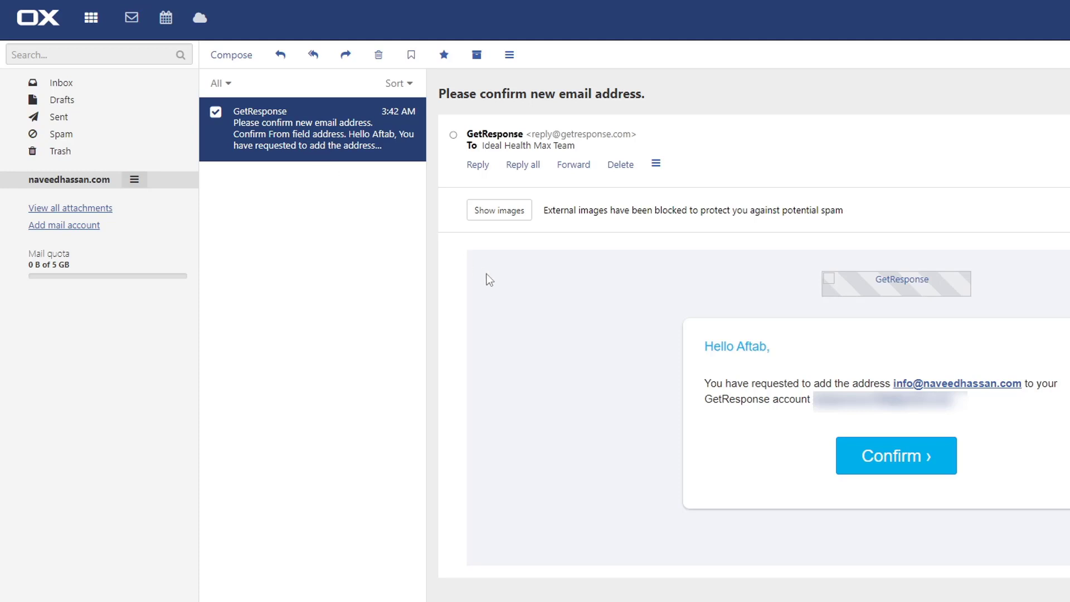
pyautogui.click(907, 470)
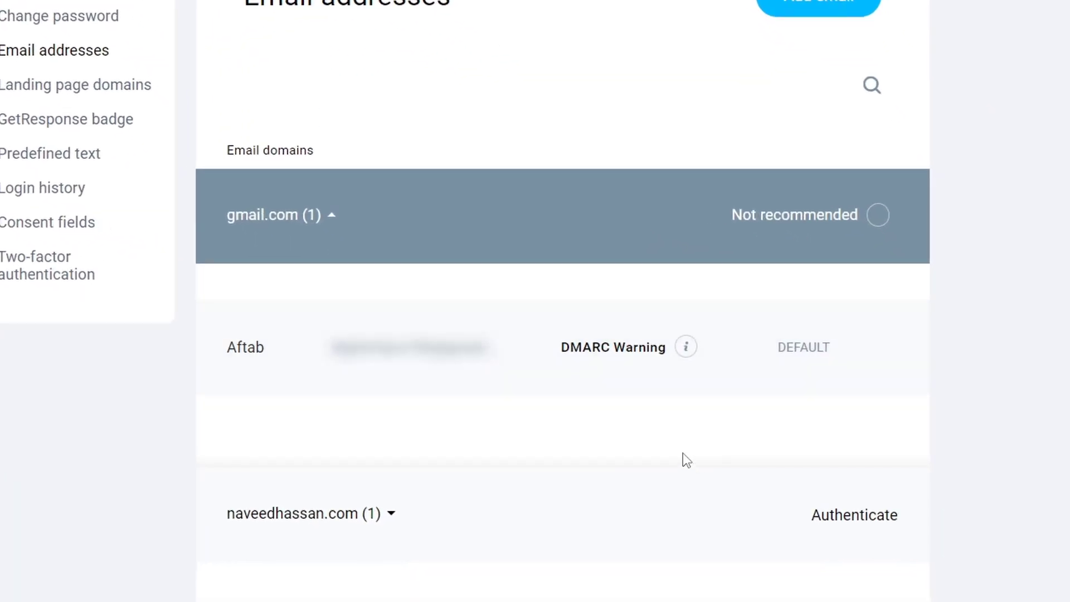
# Verify the info sender now reads Confirmed and bring up naveedhassan.com's domain authentication instructions.
pyautogui.scroll(-3, 682, 454)
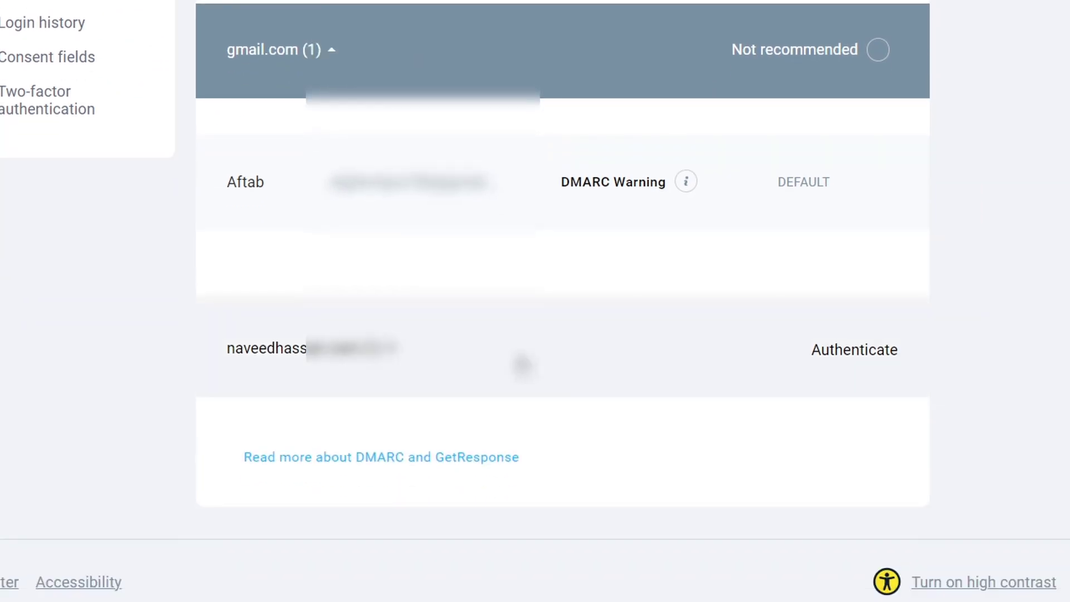
pyautogui.click(564, 311)
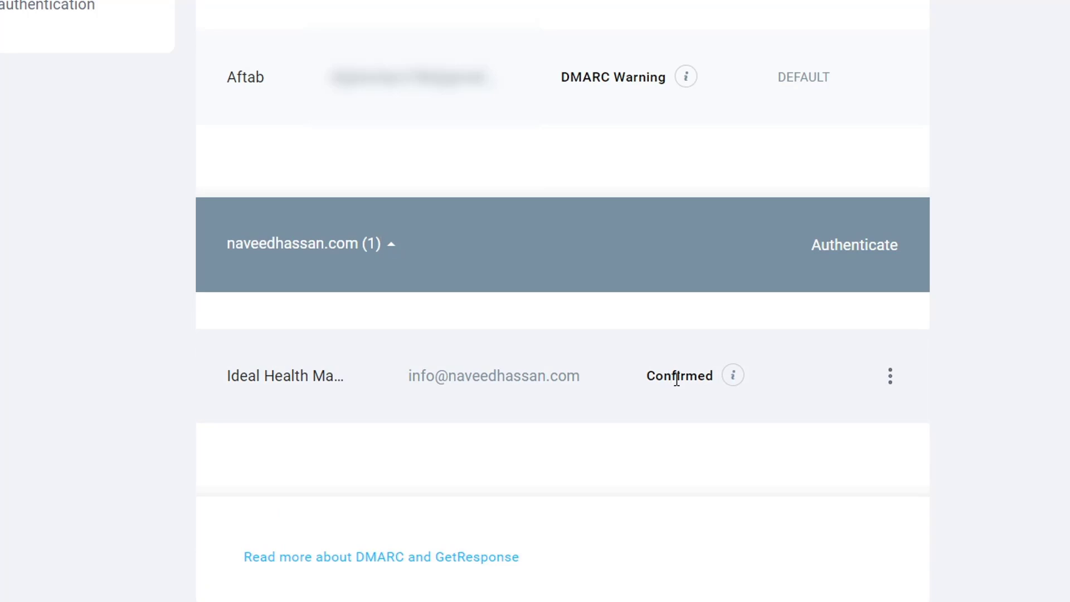
pyautogui.moveTo(645, 384); pyautogui.dragTo(719, 399)
pyautogui.click(827, 406)
pyautogui.click(849, 247)
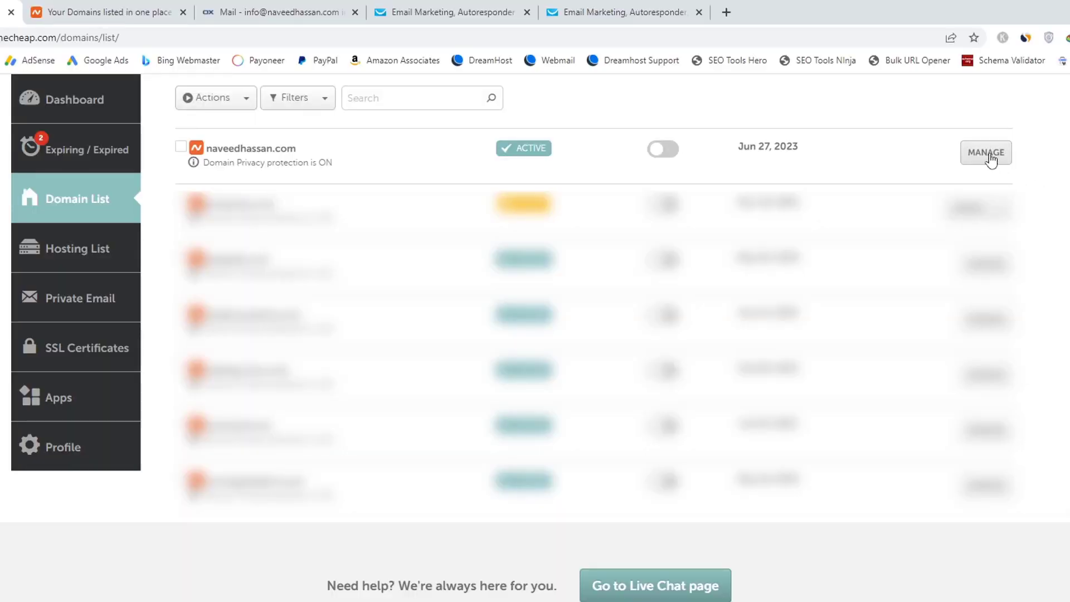
# Open the Advanced DNS host records for naveedhassan.com in Namecheap.
pyautogui.click(991, 160)
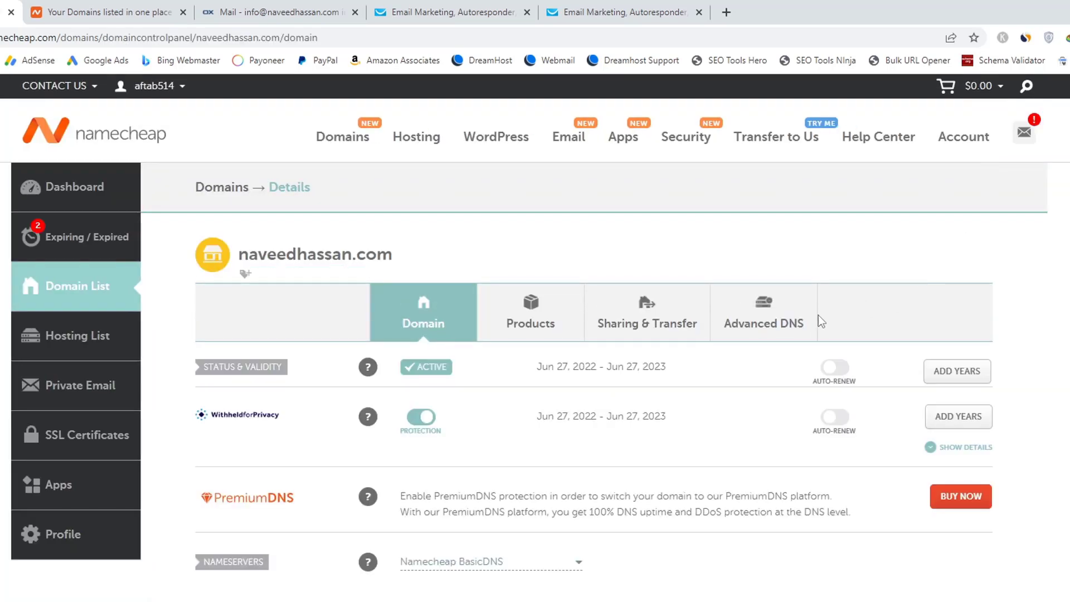
pyautogui.click(779, 329)
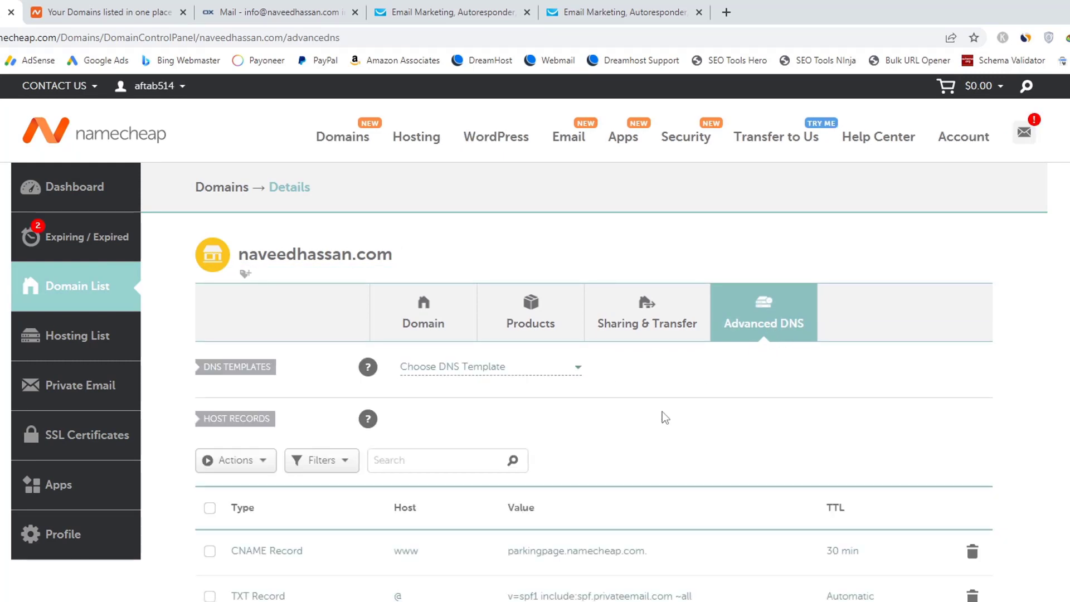
pyautogui.scroll(-5, 662, 412)
pyautogui.scroll(-2, 666, 415)
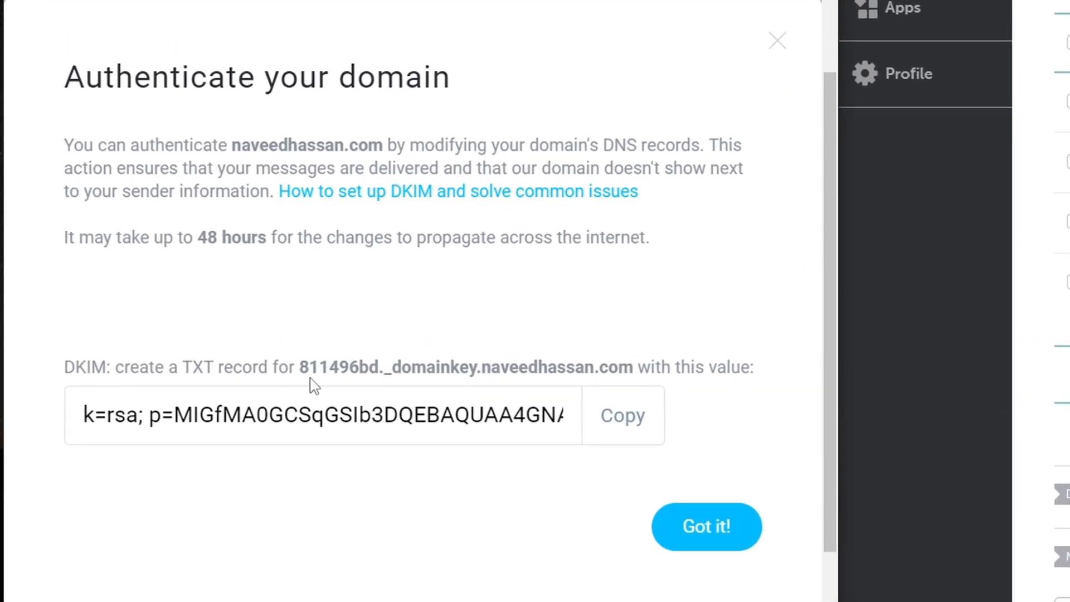
# Copy the DKIM host name 811496bd._domainkey from GetResponse's instructions.
pyautogui.moveTo(301, 367); pyautogui.dragTo(478, 370)
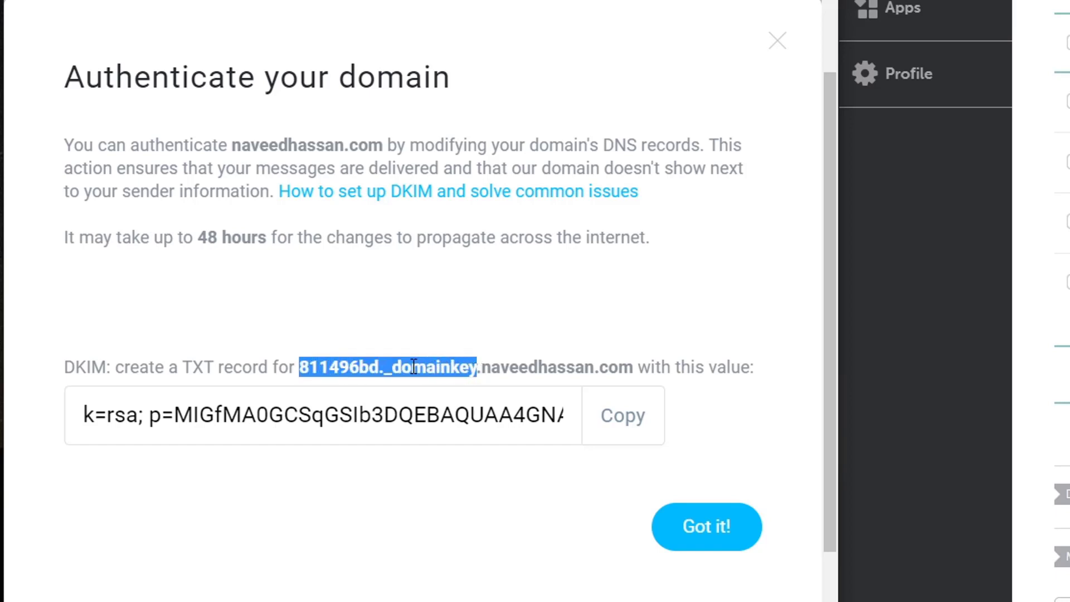
pyautogui.rightClick(413, 368)
pyautogui.click(455, 379)
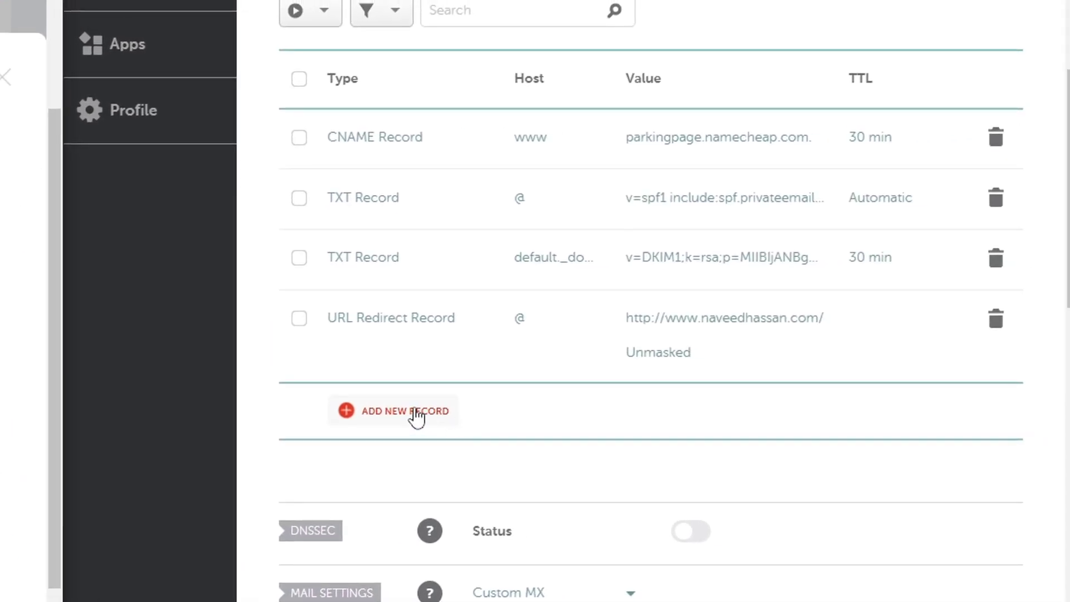
# Add a new TXT record with host 811496bd._domainkey.
pyautogui.click(416, 411)
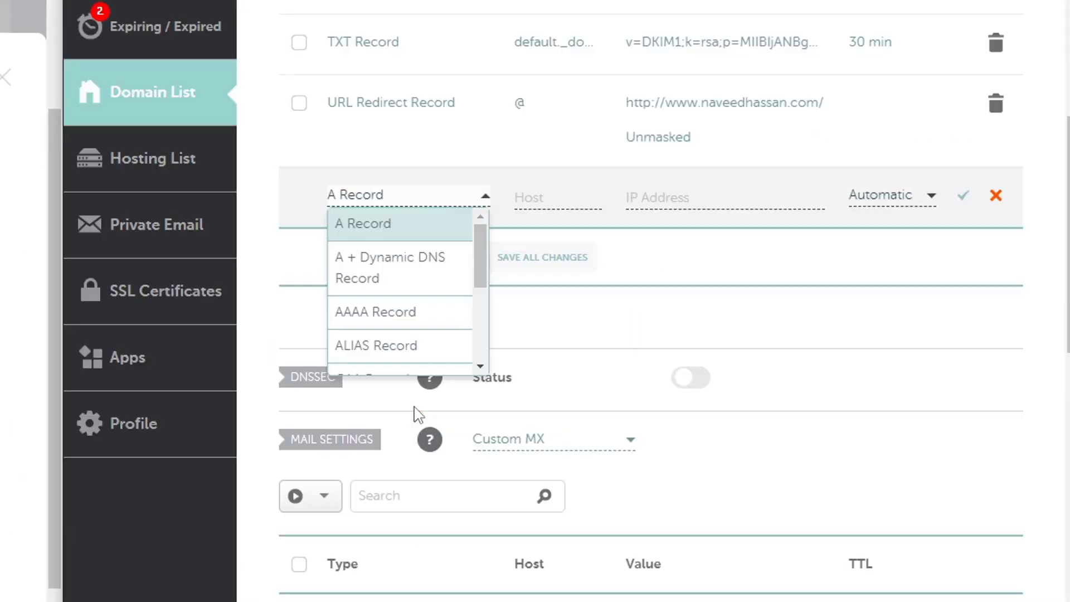
pyautogui.scroll(-3, 389, 278)
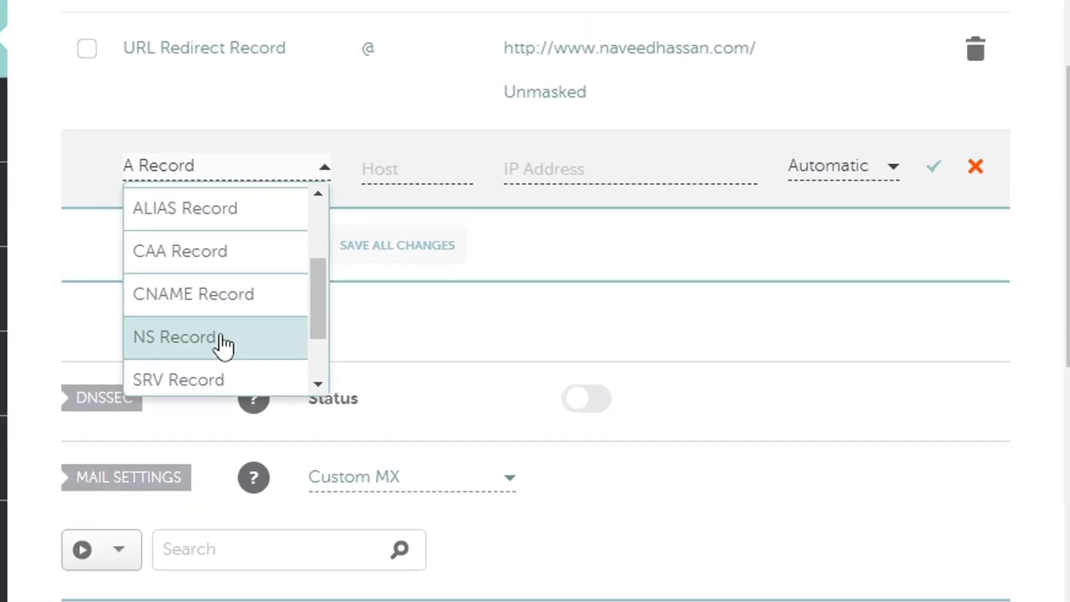
pyautogui.scroll(-2, 364, 336)
pyautogui.click(358, 338)
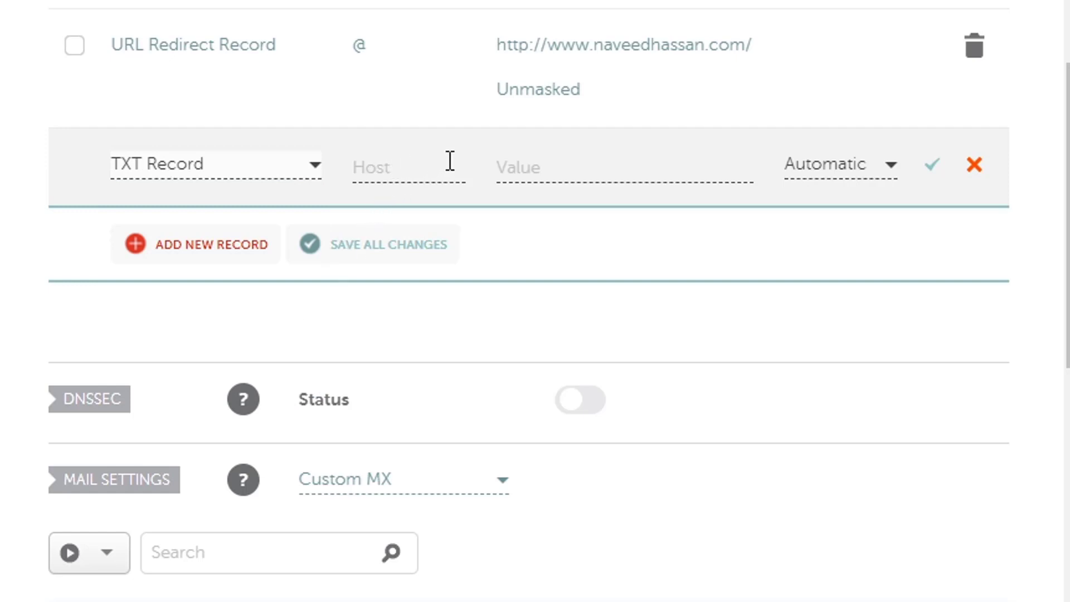
pyautogui.rightClick(371, 170)
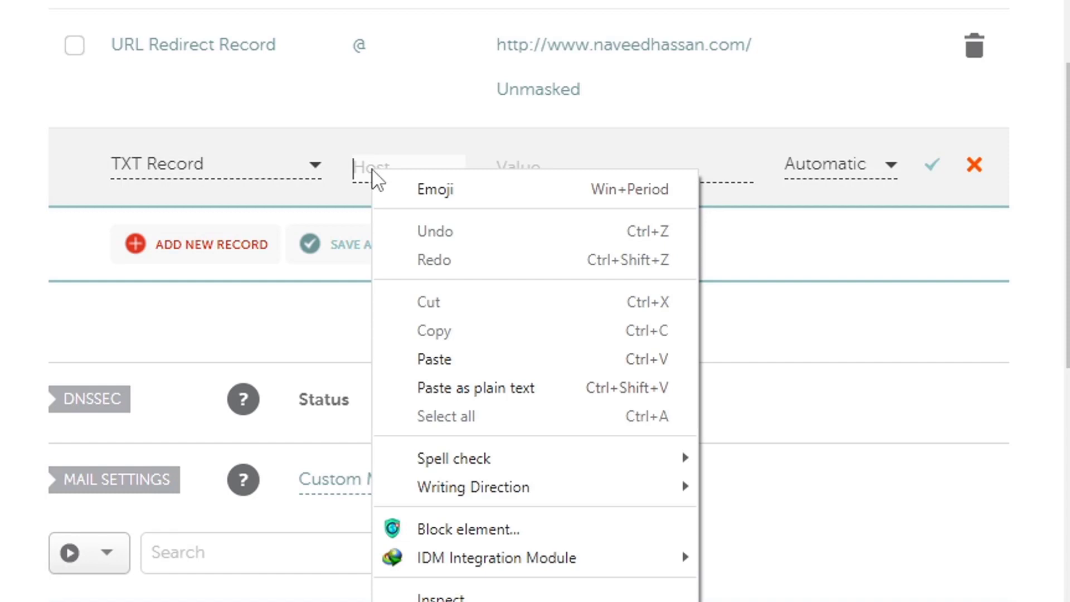
pyautogui.click(463, 368)
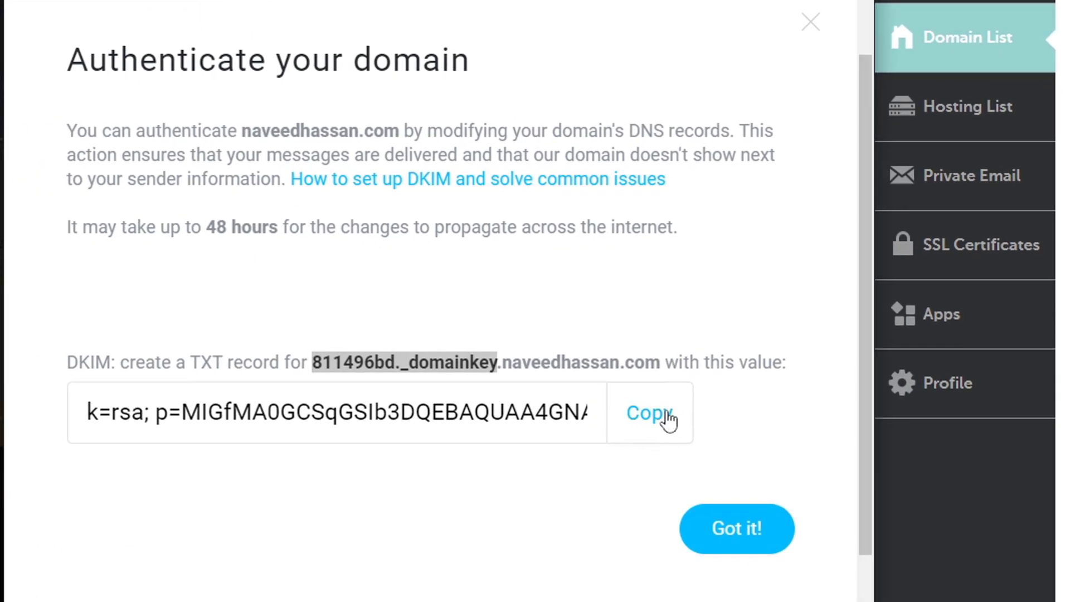
# Paste GetResponse's DKIM key as the TXT record value and save the record.
pyautogui.click(649, 413)
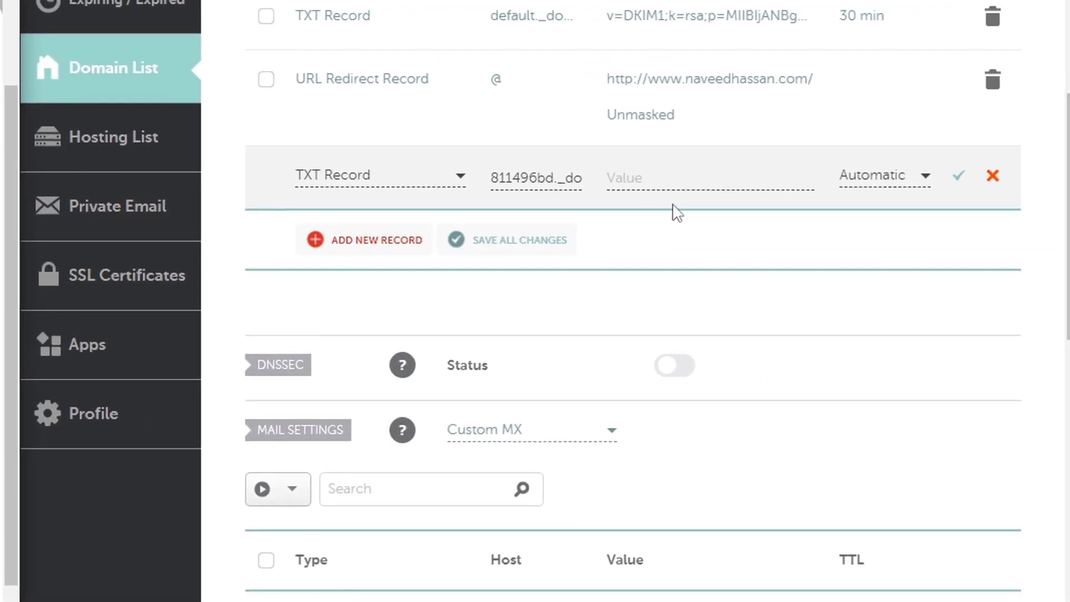
pyautogui.rightClick(629, 177)
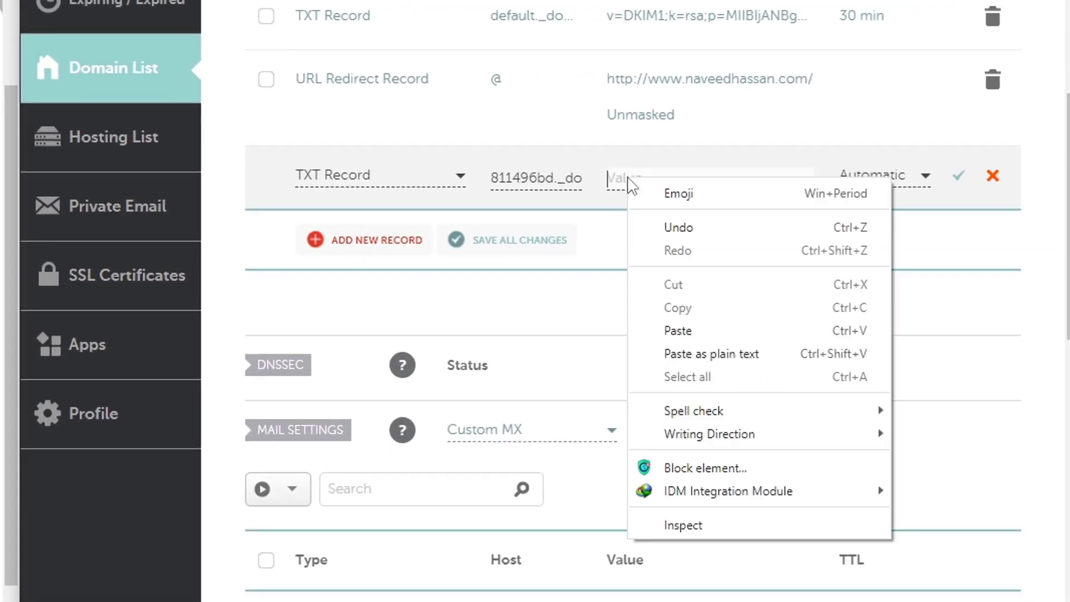
pyautogui.click(692, 329)
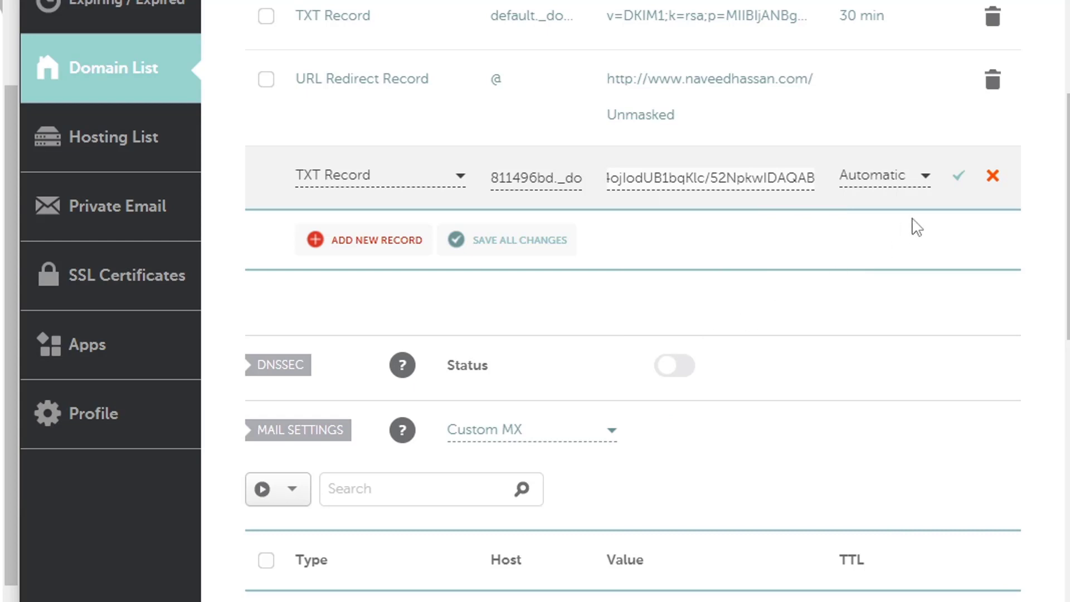
pyautogui.click(959, 180)
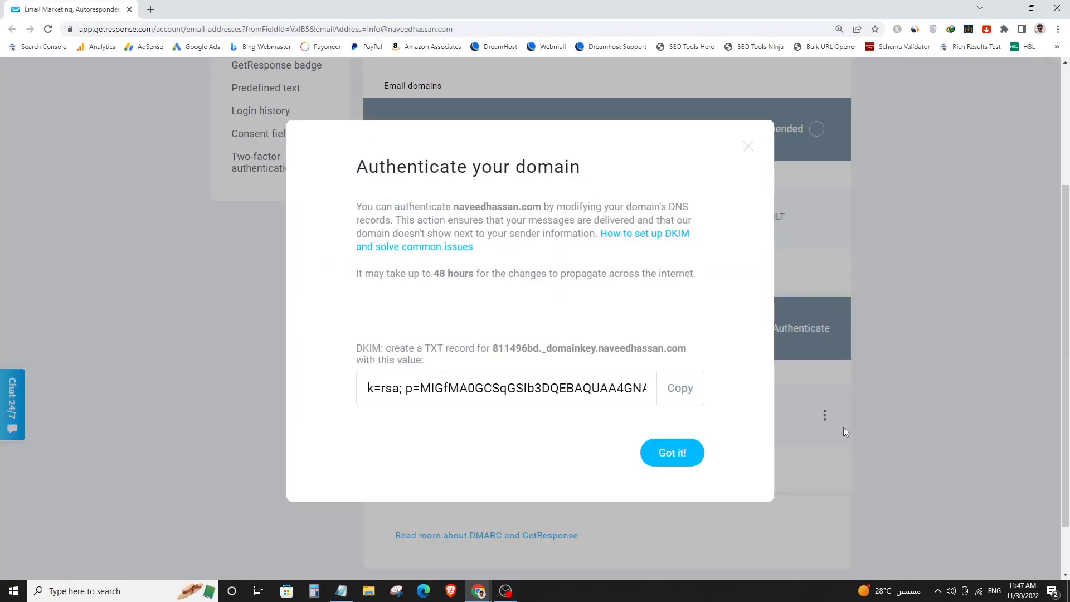
# Dismiss the DKIM instructions and check naveedhassan.com shows Authenticated with the info sender Confirmed.
pyautogui.click(672, 453)
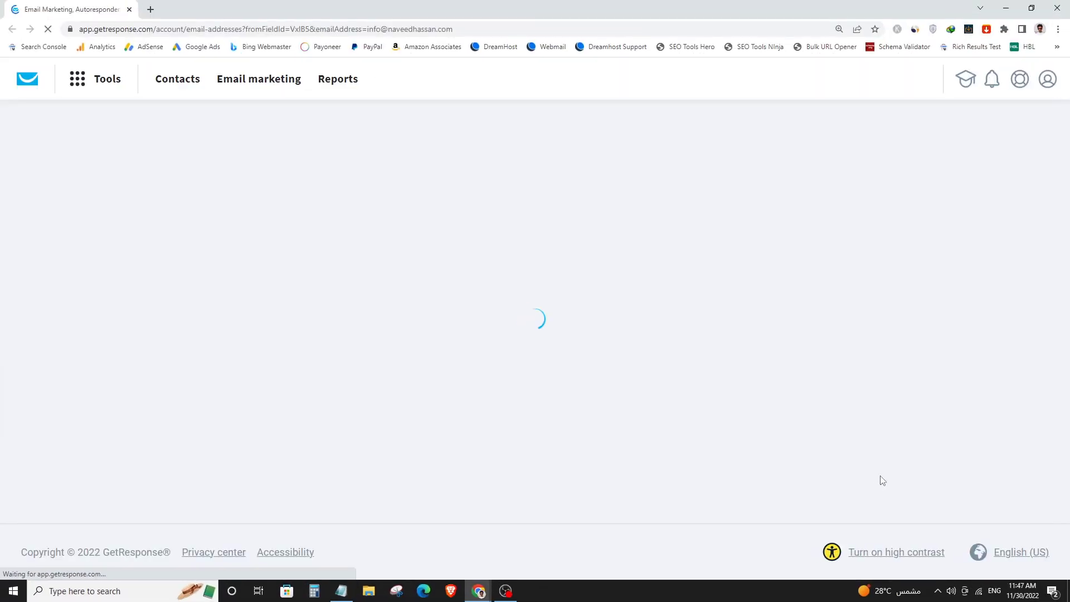
pyautogui.scroll(-2, 939, 354)
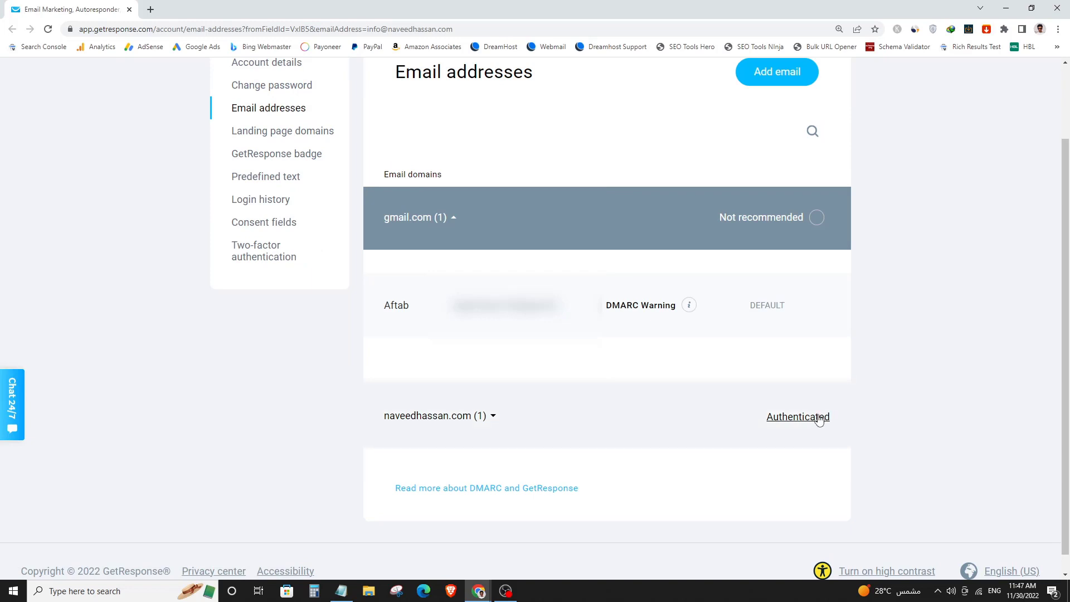
pyautogui.click(522, 424)
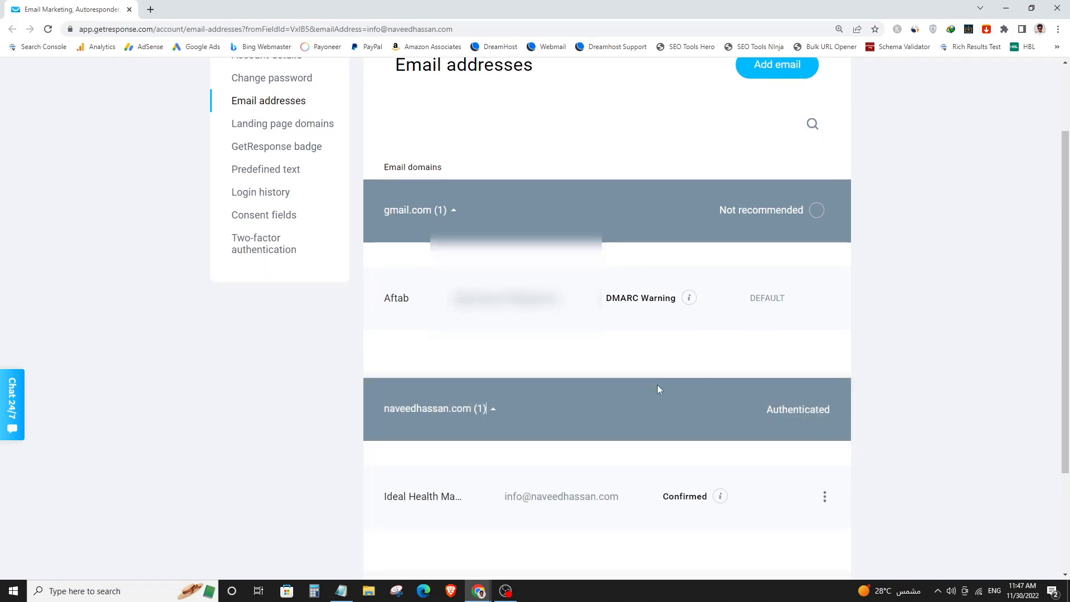
pyautogui.scroll(-1, 658, 386)
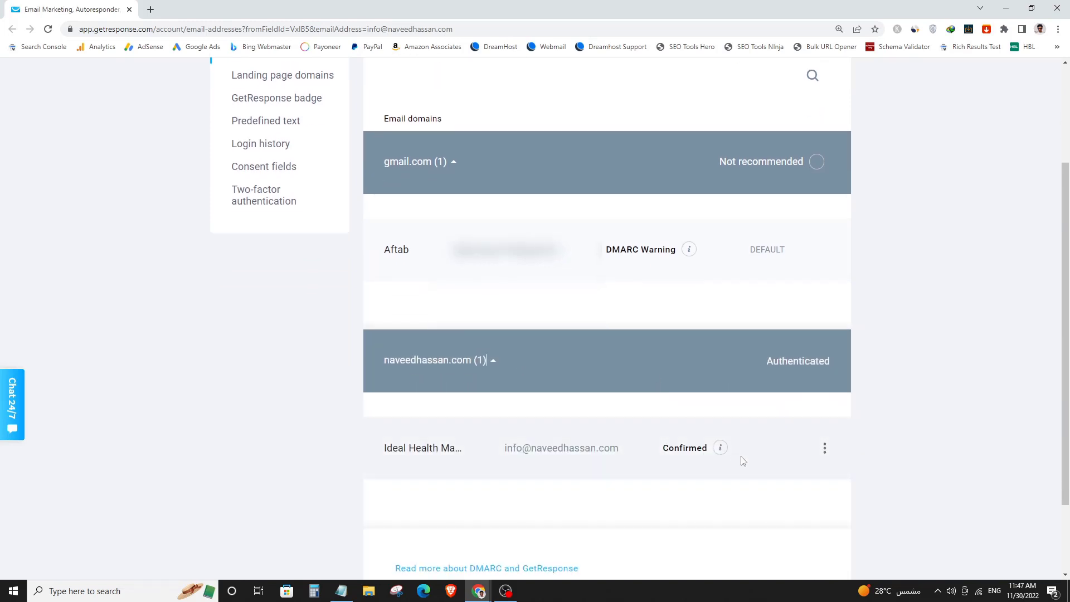